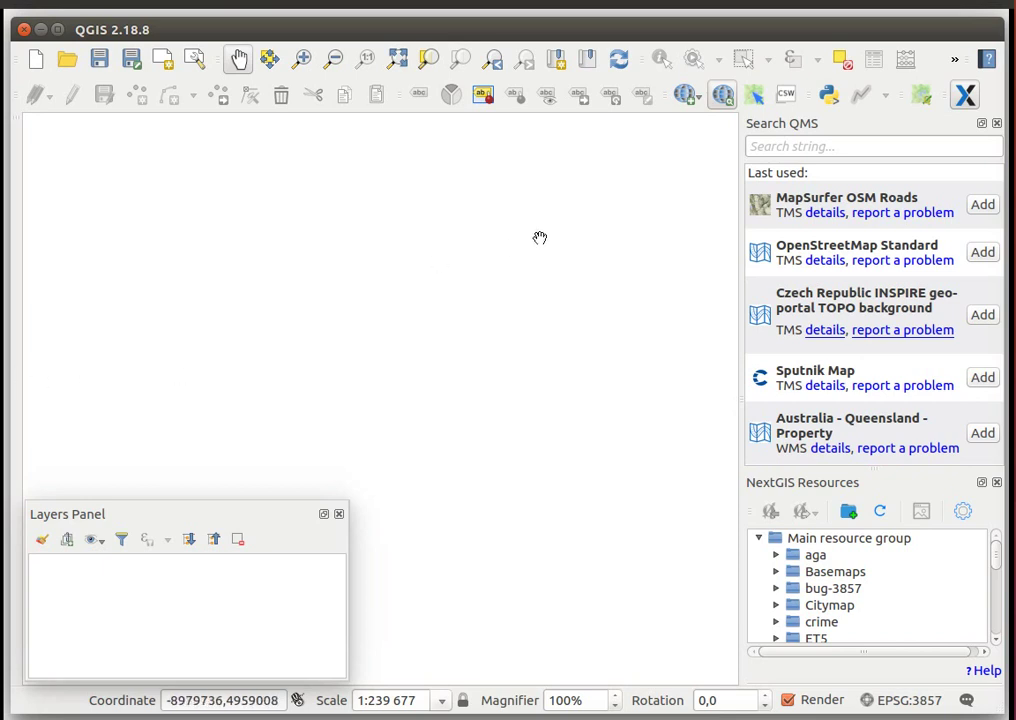
Step: Add the OpenStreetMap Standard basemap and zoom in through the Great Lakes to Chicago
click(983, 253)
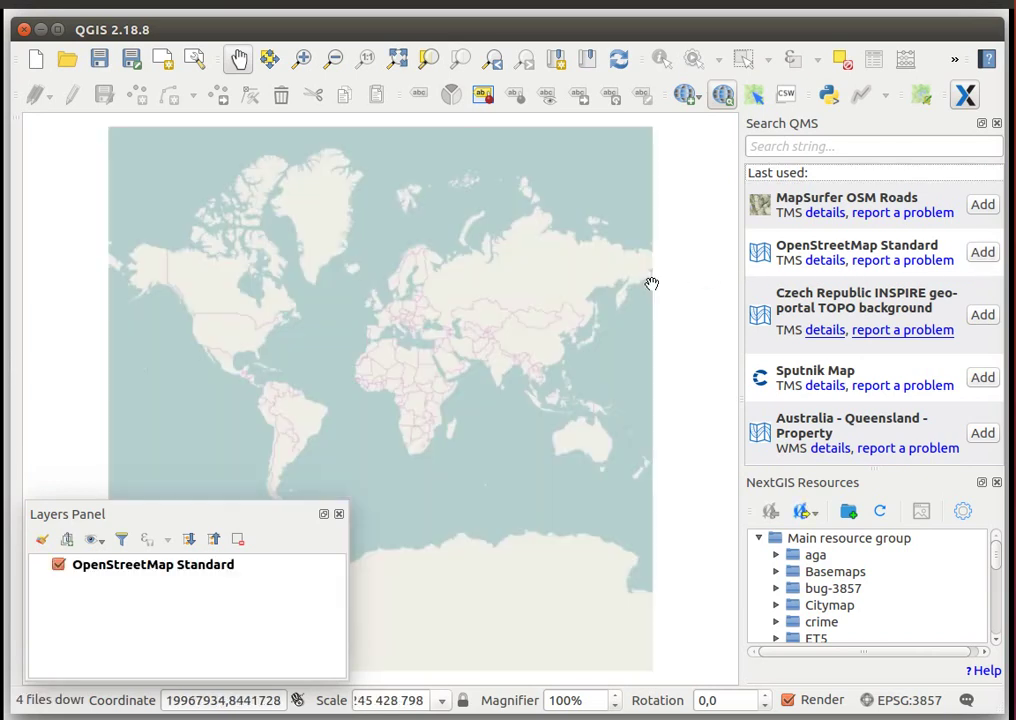
click(301, 59)
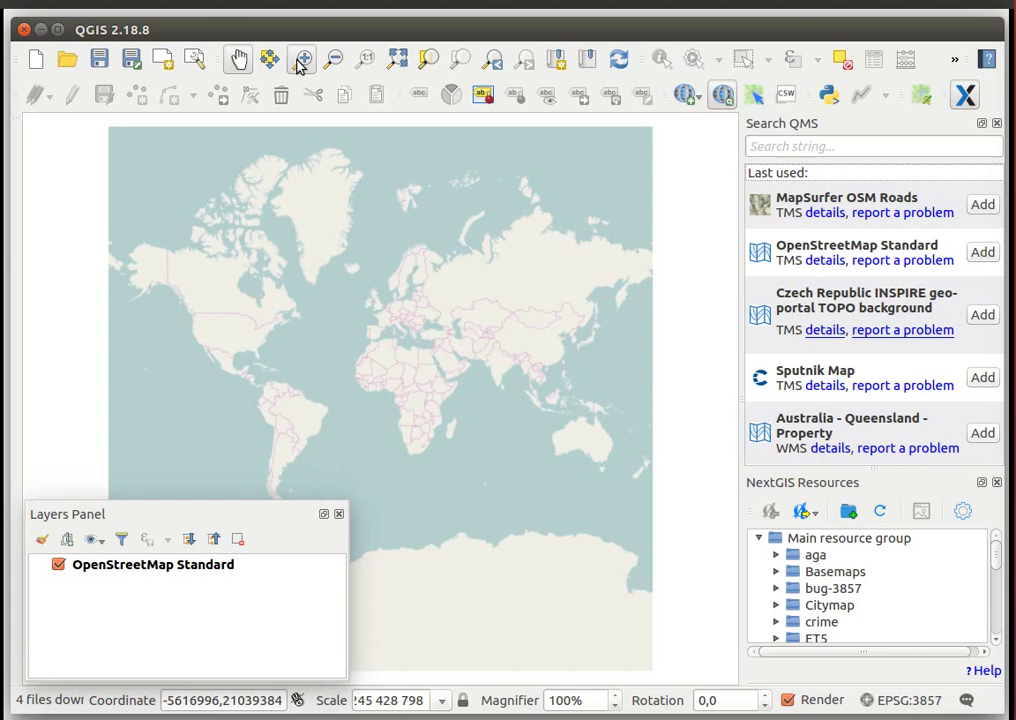
drag(218, 317, 252, 347)
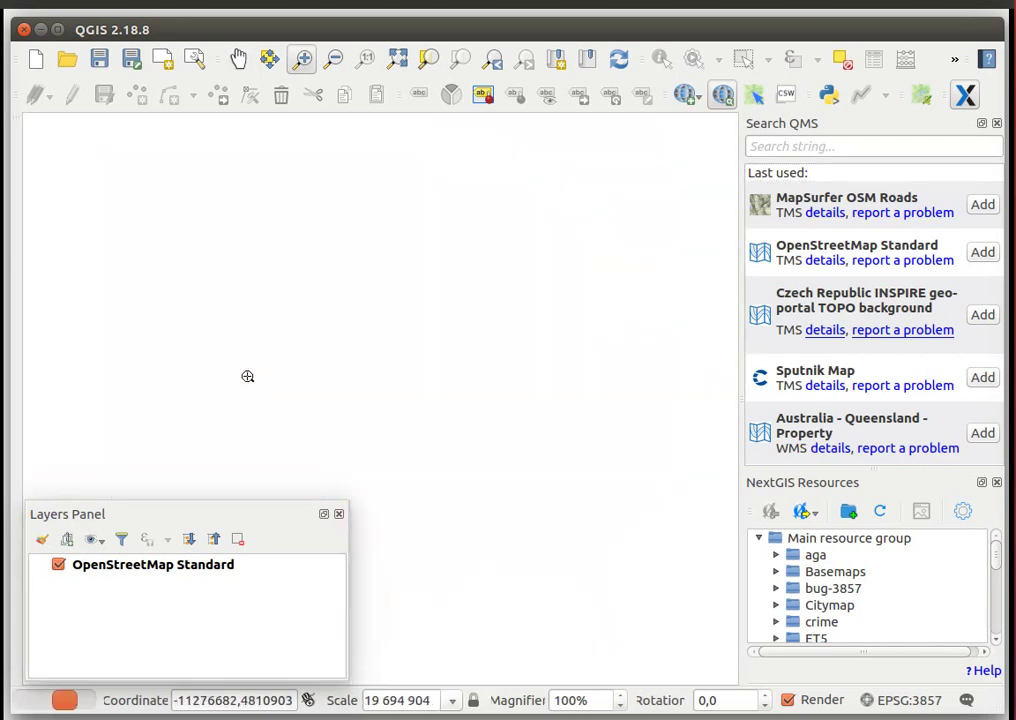
drag(452, 267, 580, 409)
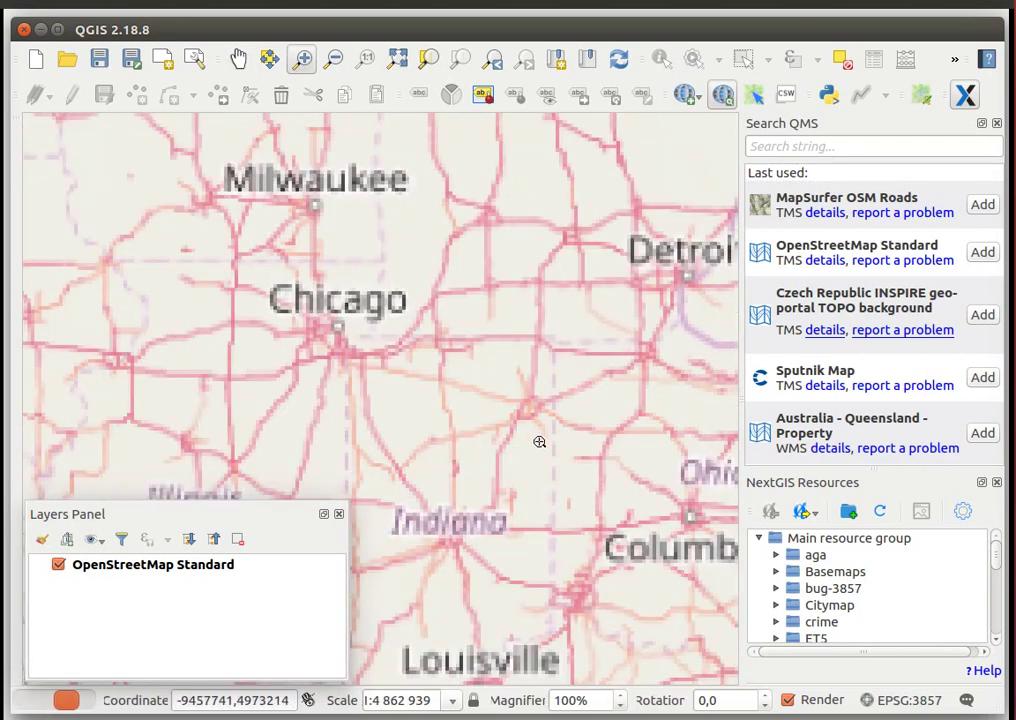
drag(255, 271, 348, 365)
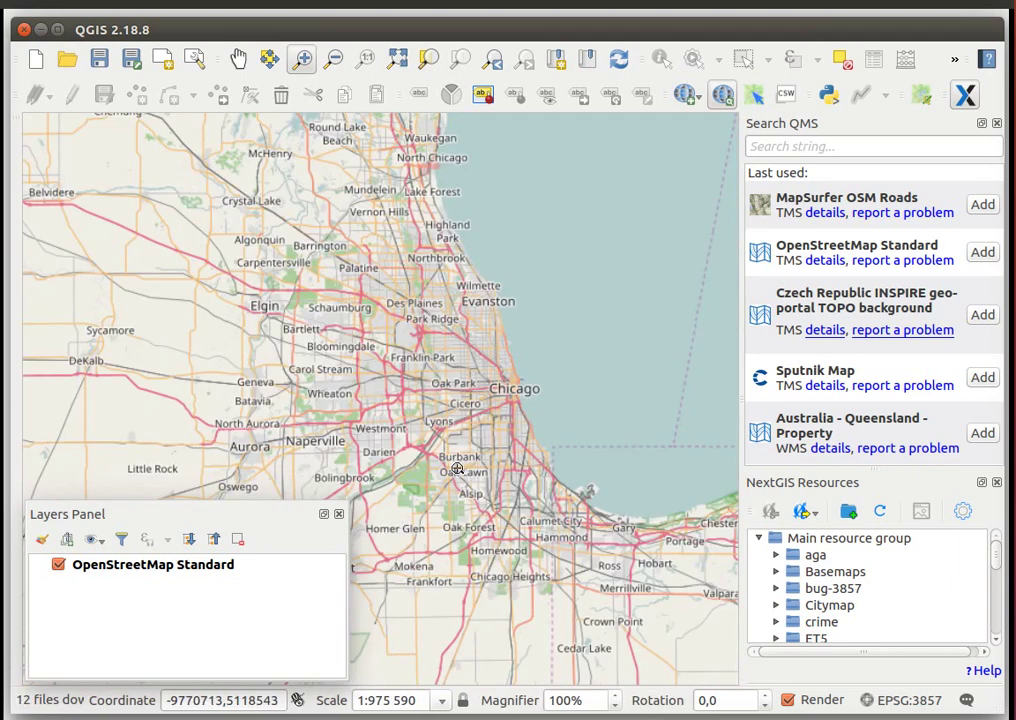
drag(322, 261, 635, 597)
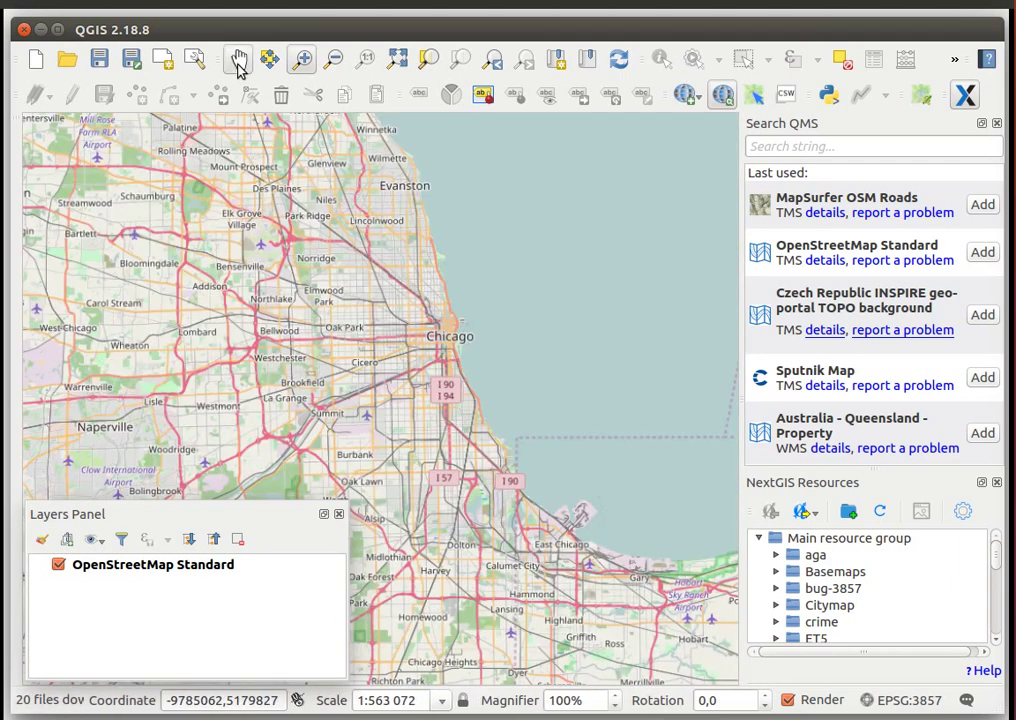
Step: Pan east across northern Indiana to center the map on Fort Wayne
click(238, 60)
mouse_move(550, 532)
mouse_down()
mouse_move(494, 381)
mouse_move(422, 379)
mouse_up()
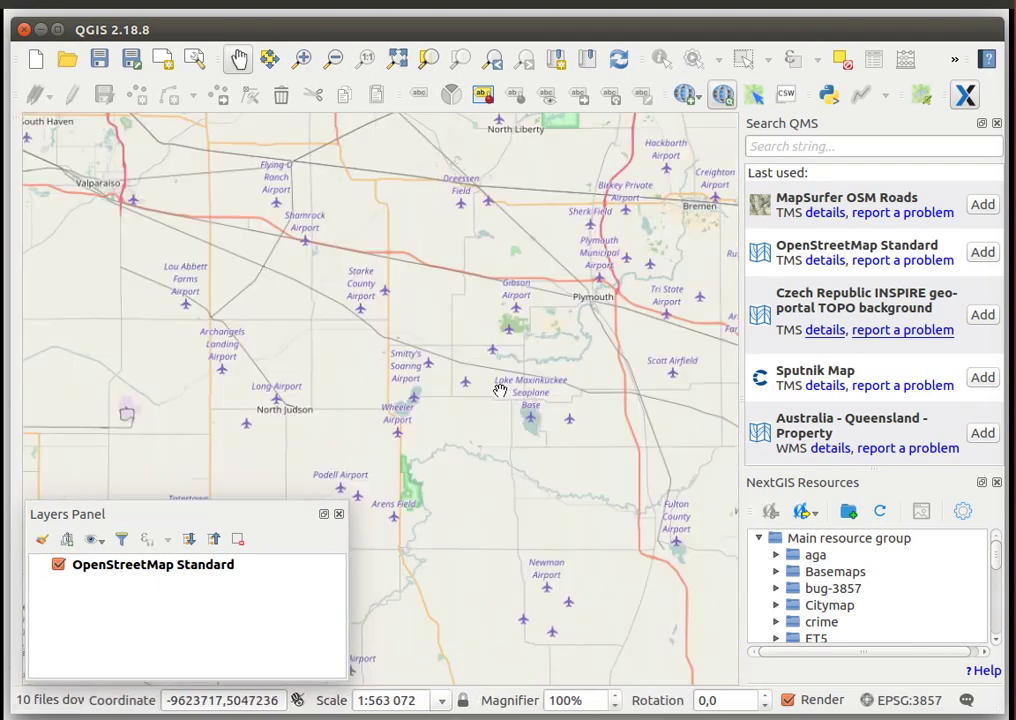
drag(503, 386, 246, 334)
drag(583, 325, 272, 391)
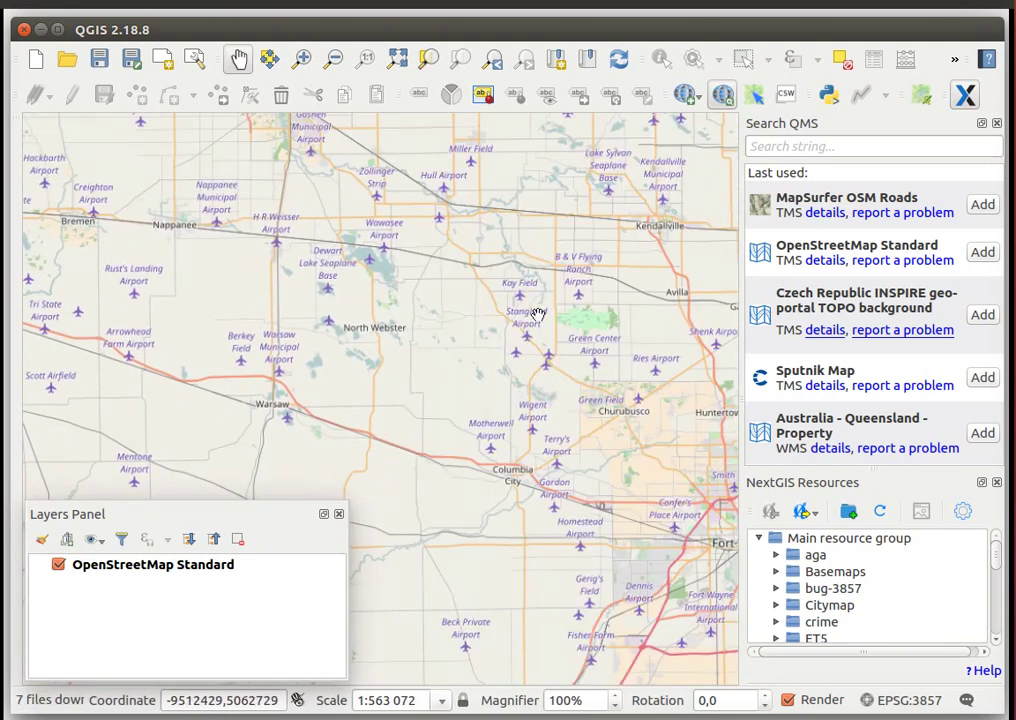
drag(537, 311, 256, 213)
drag(427, 457, 422, 352)
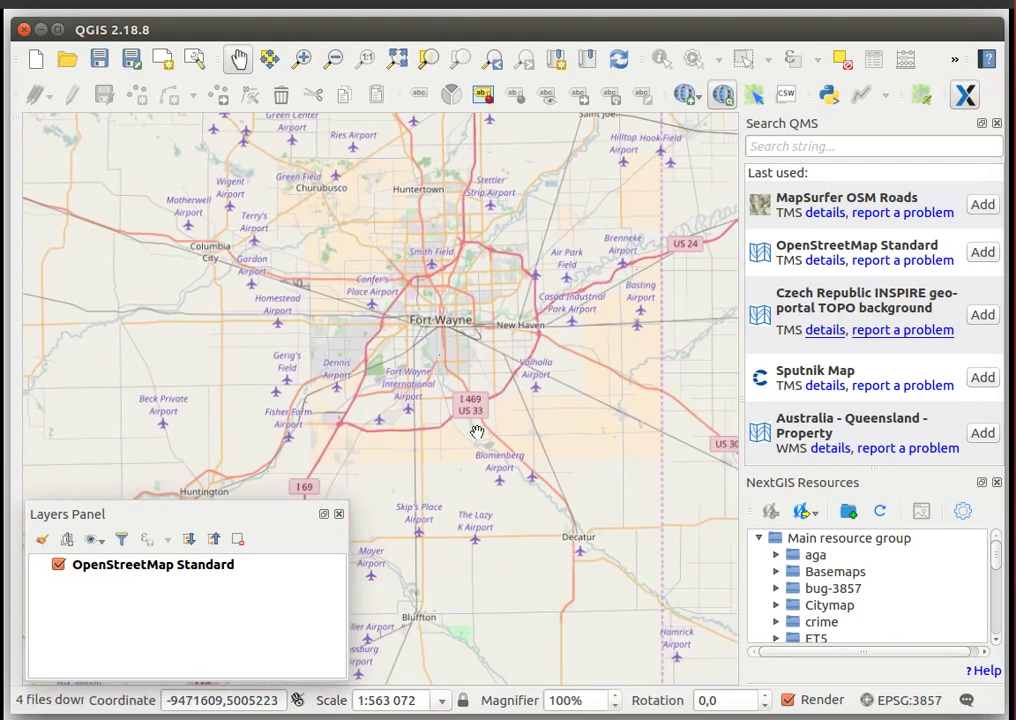
drag(436, 413, 458, 408)
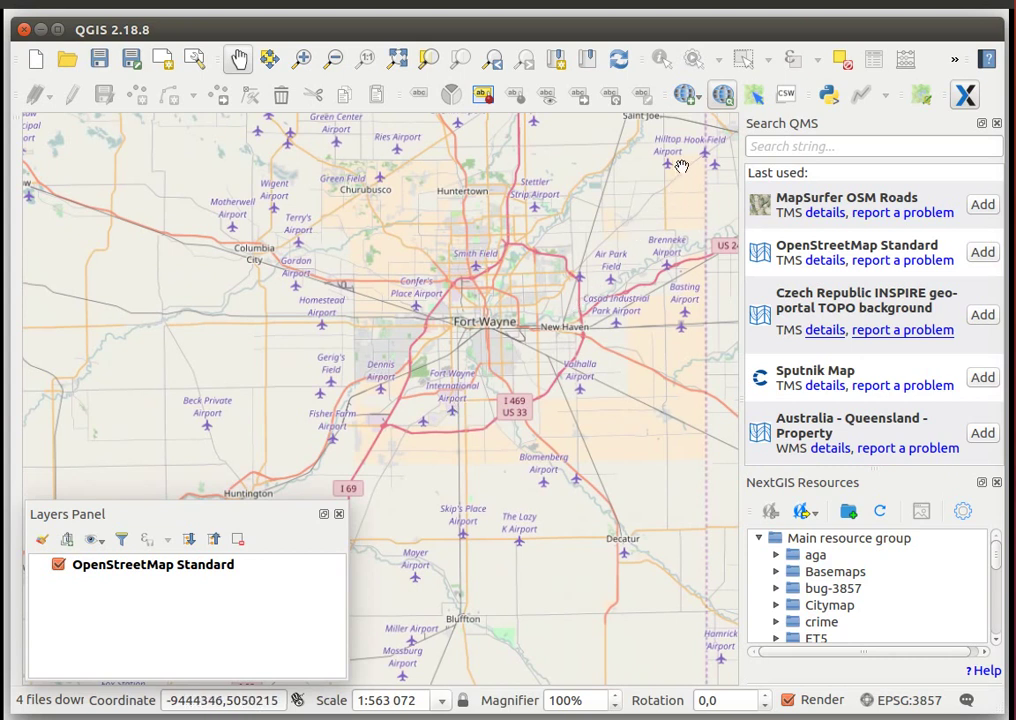
Step: In QuickMapServices Settings, tick 'Use native renderer' on the Tiles tab
click(699, 101)
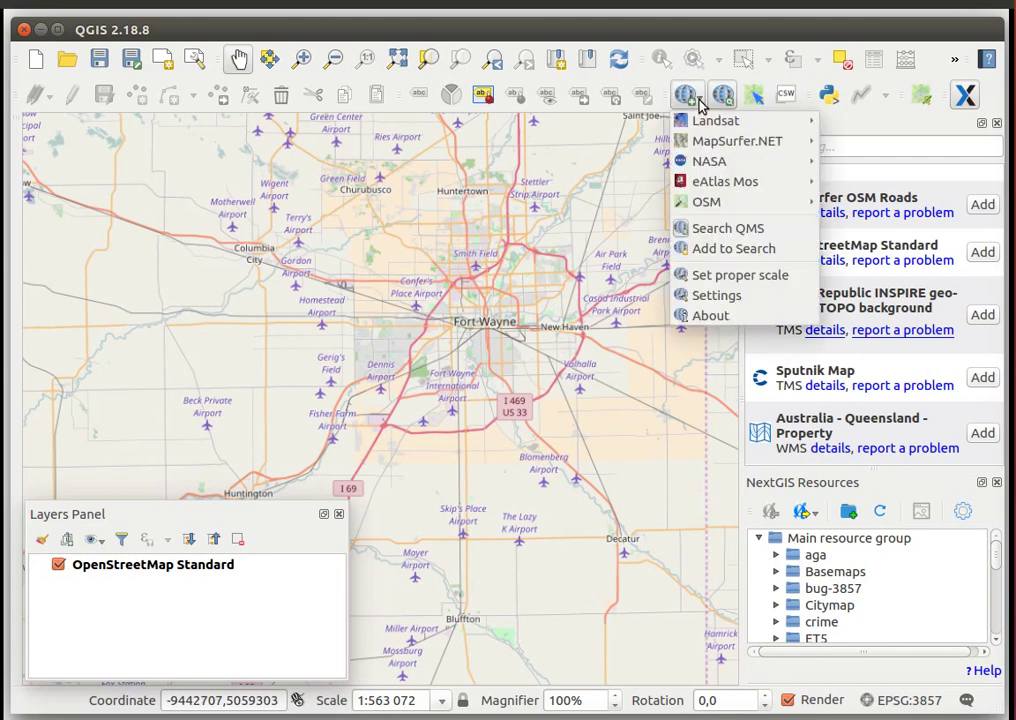
click(705, 295)
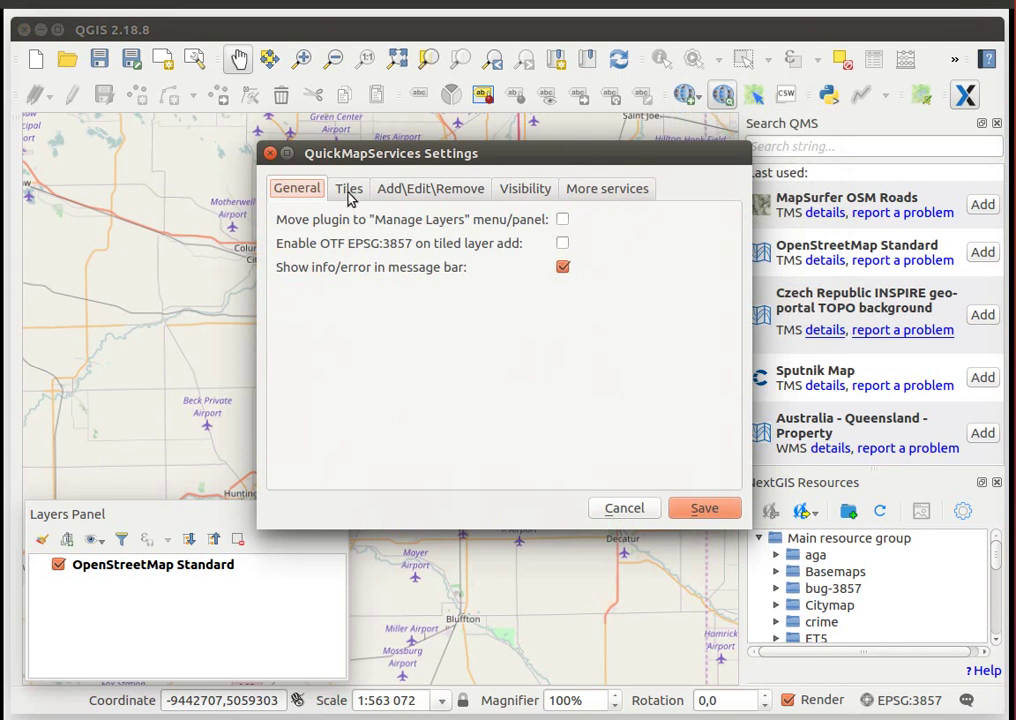
click(348, 188)
click(535, 314)
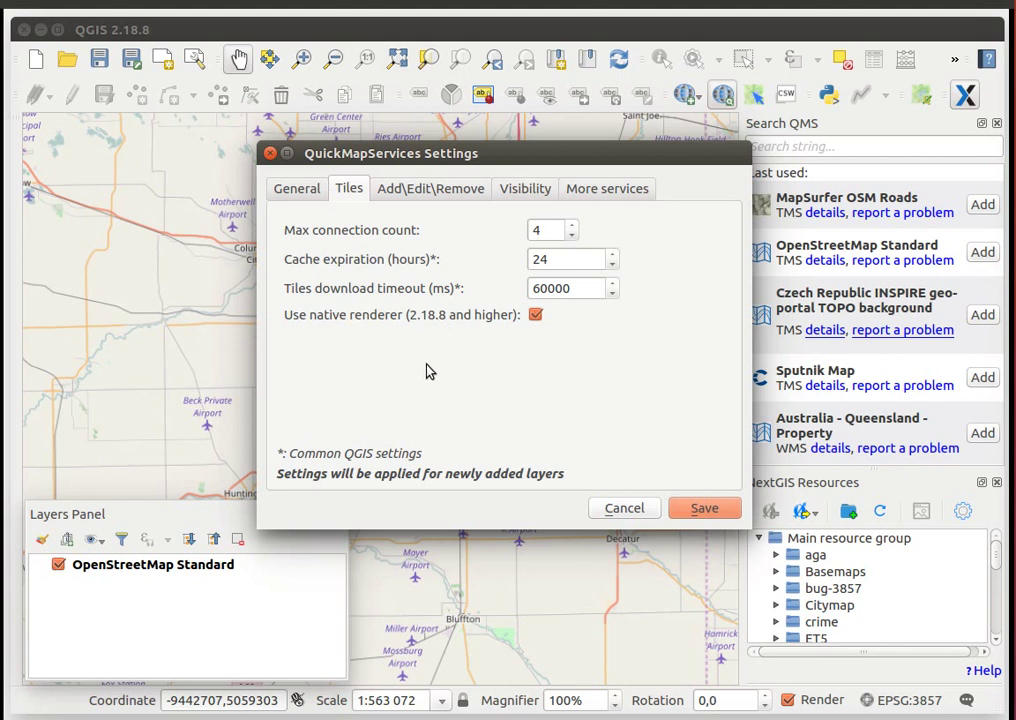
Step: Save the QMS settings, hide the original OSM layer, and add another OpenStreetMap Standard layer
click(705, 509)
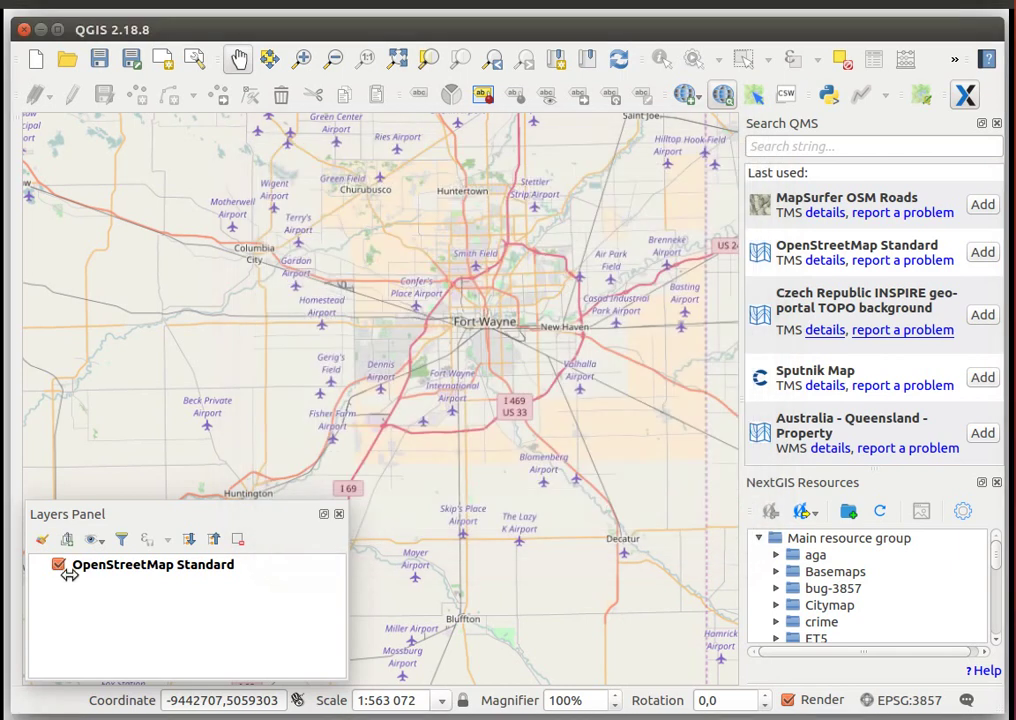
click(58, 564)
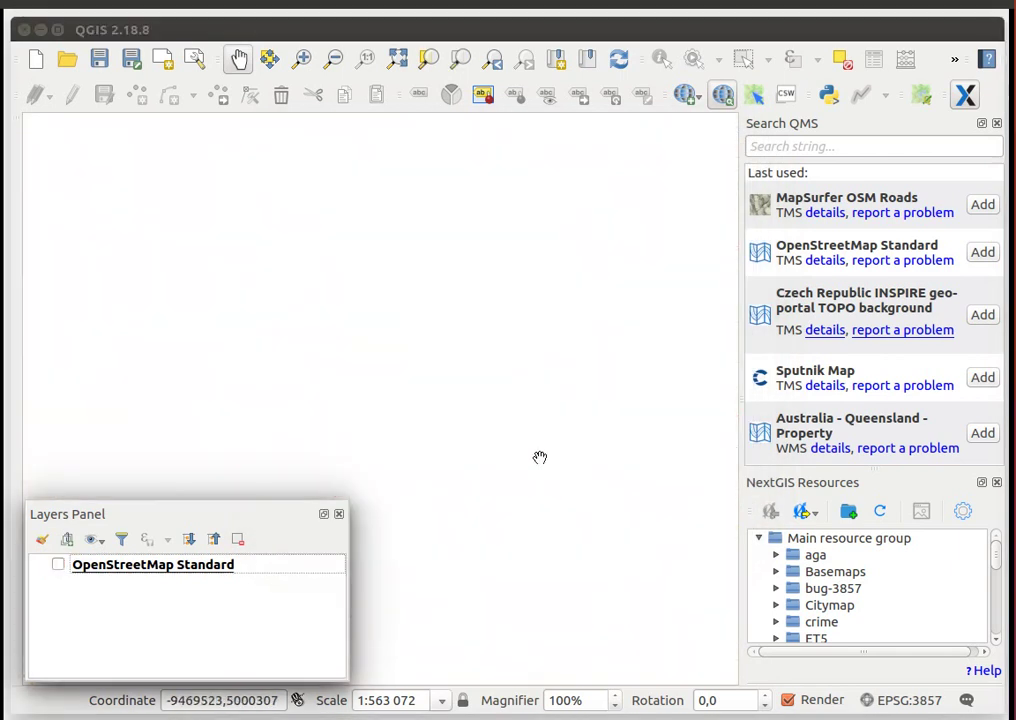
click(983, 253)
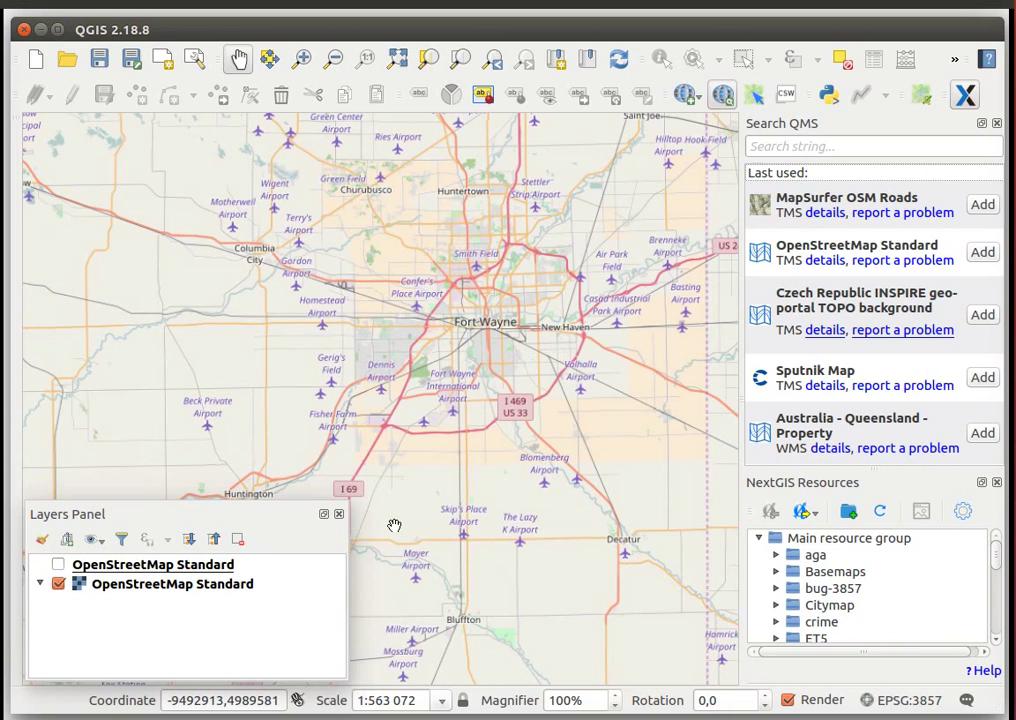
Step: Pan west toward North Judson and northwest to the Chicago area, zooming in
drag(110, 260, 293, 357)
drag(60, 330, 354, 347)
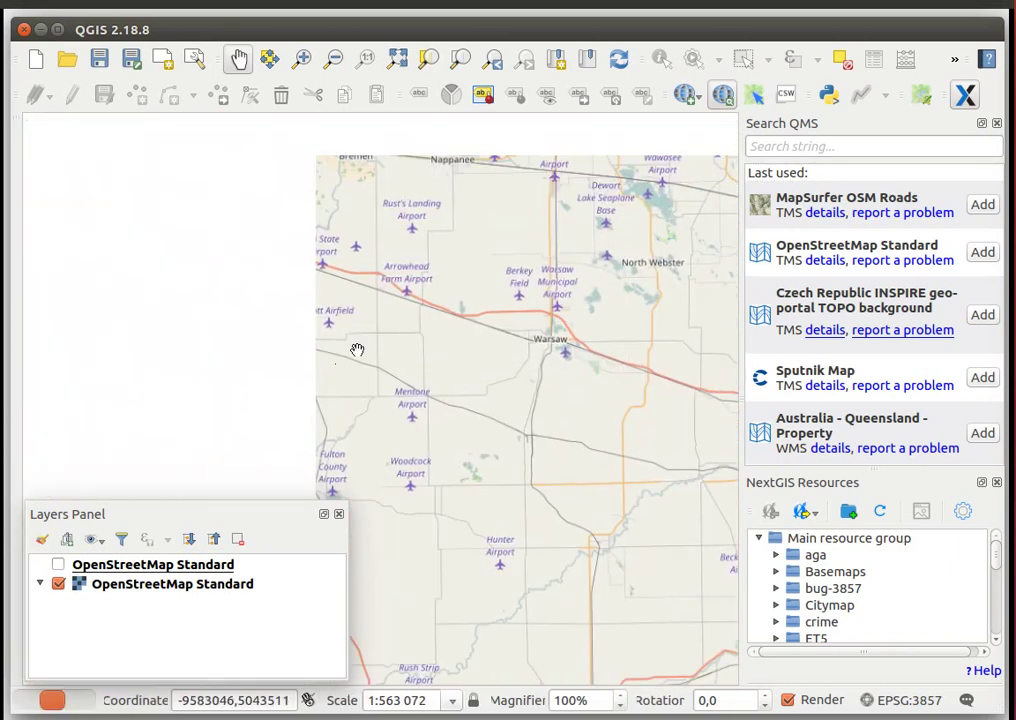
drag(40, 300, 244, 378)
drag(130, 160, 356, 268)
drag(144, 226, 374, 336)
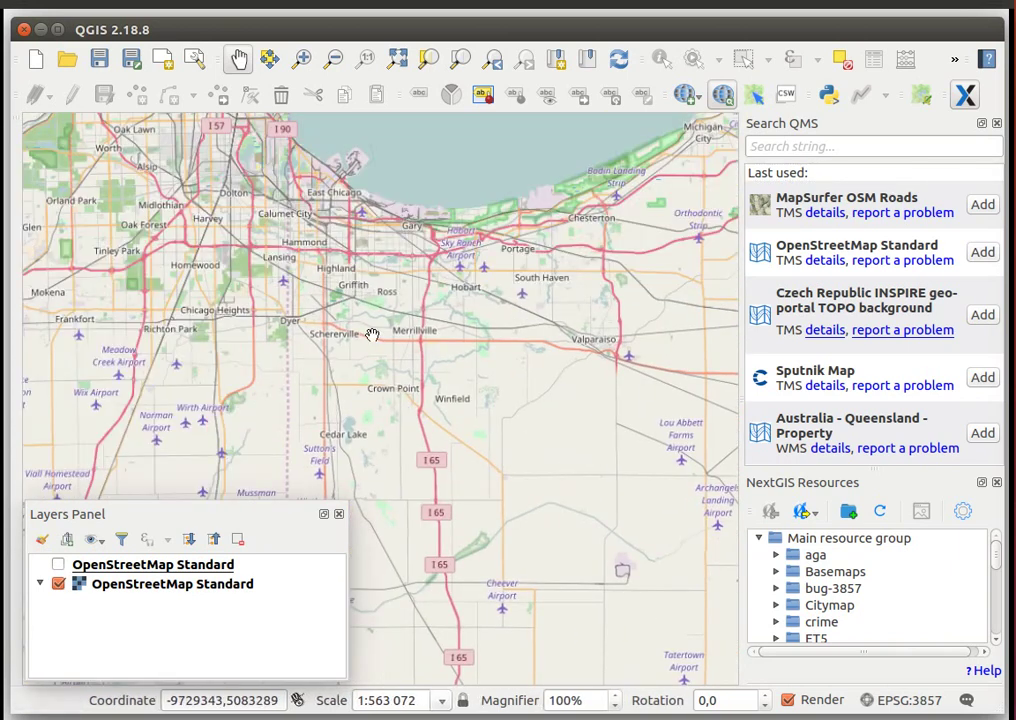
drag(217, 350, 447, 460)
scroll(428, 373, up, 2)
drag(350, 115, 497, 358)
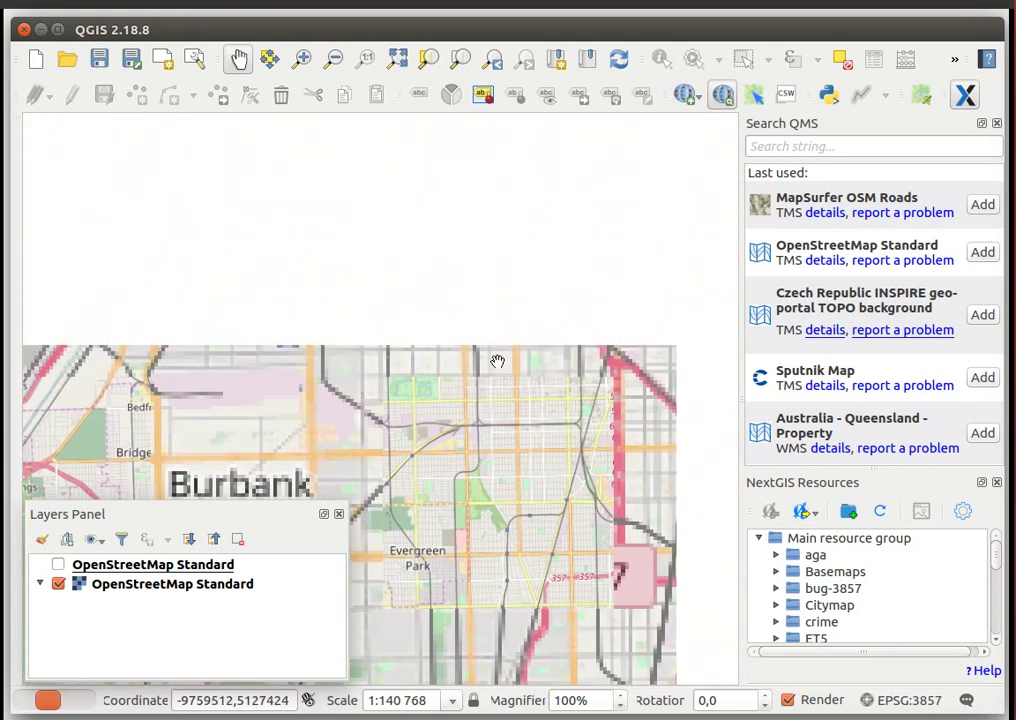
drag(700, 380, 447, 424)
Step: Zoom out and pan east past Fort Wayne and Pennsylvania to New York
scroll(450, 425, down, 2)
scroll(450, 426, down, 2)
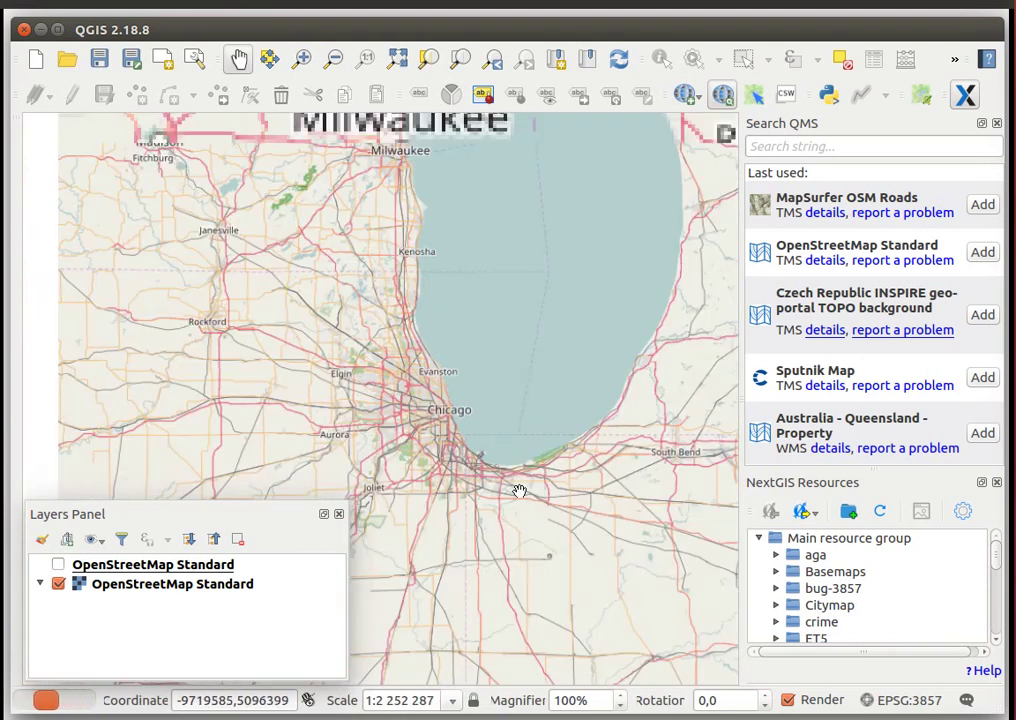
drag(517, 488, 422, 400)
drag(680, 330, 362, 327)
drag(705, 376, 23, 359)
drag(282, 322, 129, 179)
mouse_move(522, 212)
mouse_down()
mouse_move(283, 210)
mouse_move(150, 405)
mouse_up()
drag(323, 290, 271, 255)
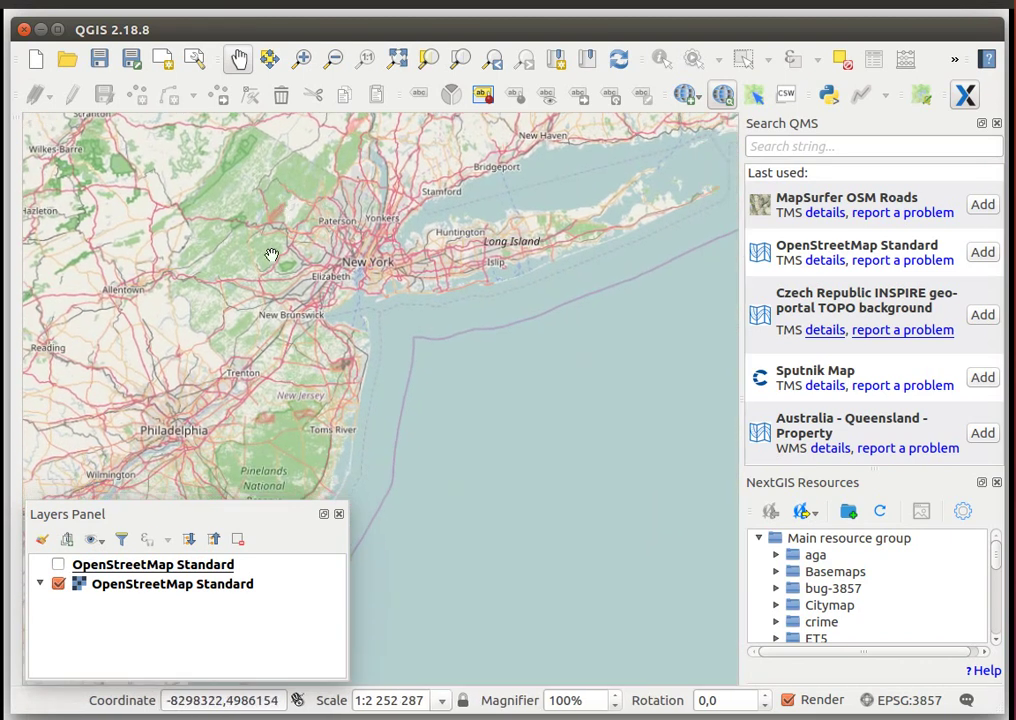
Step: Show the original OSM layer and pan from upstate New York to Indianapolis–Cincinnati
click(58, 585)
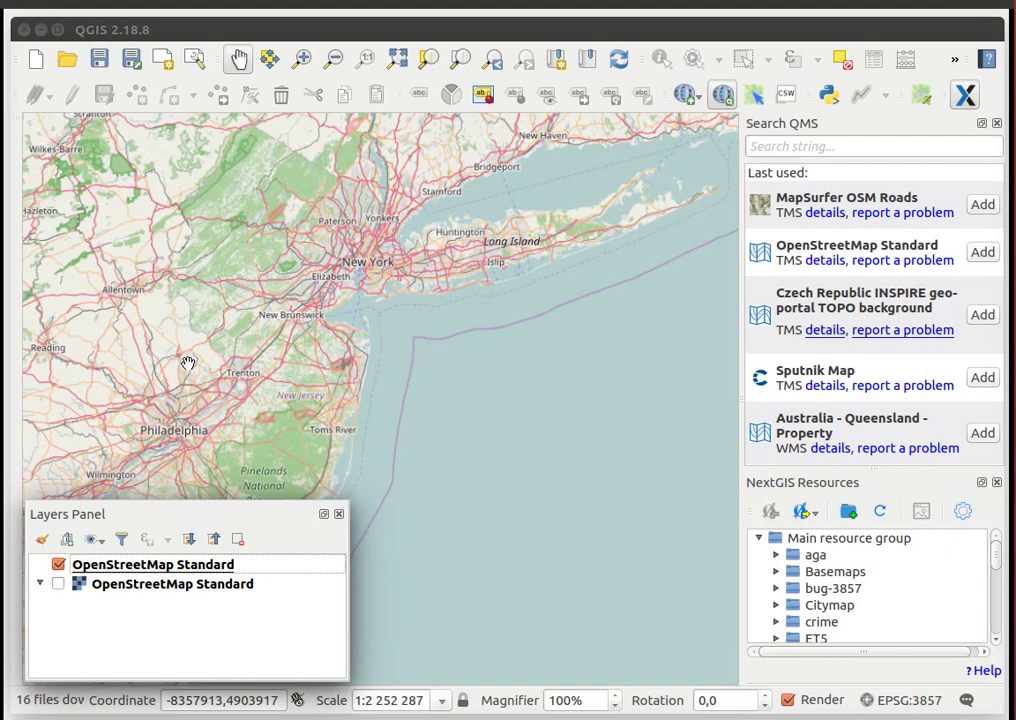
drag(311, 125, 526, 422)
drag(530, 250, 520, 578)
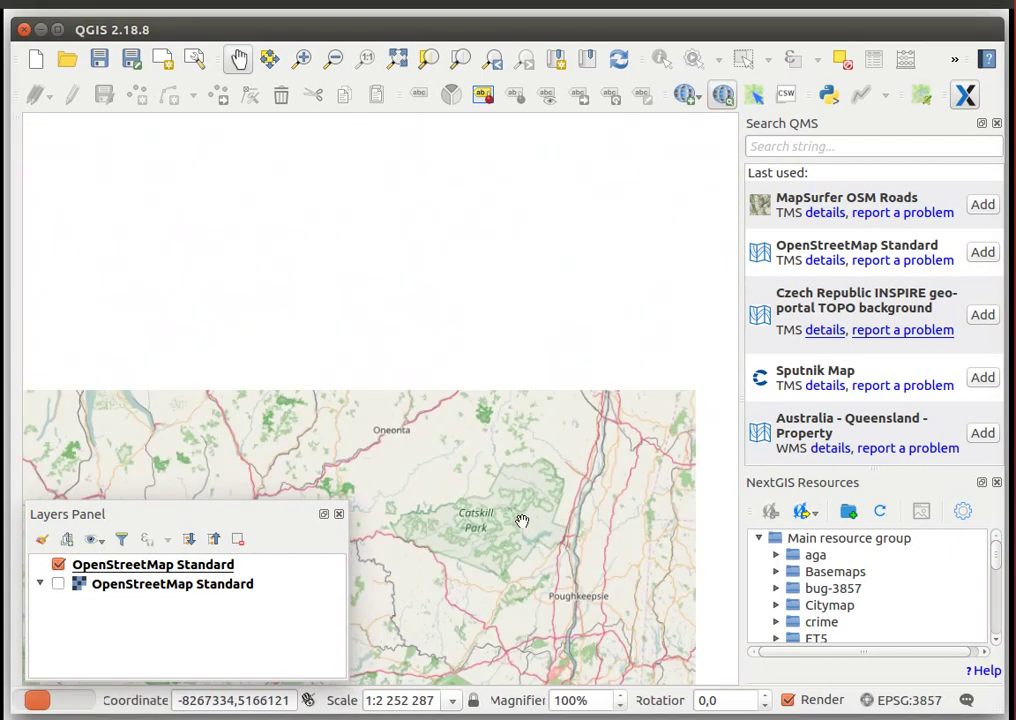
drag(335, 358, 517, 347)
drag(256, 379, 739, 277)
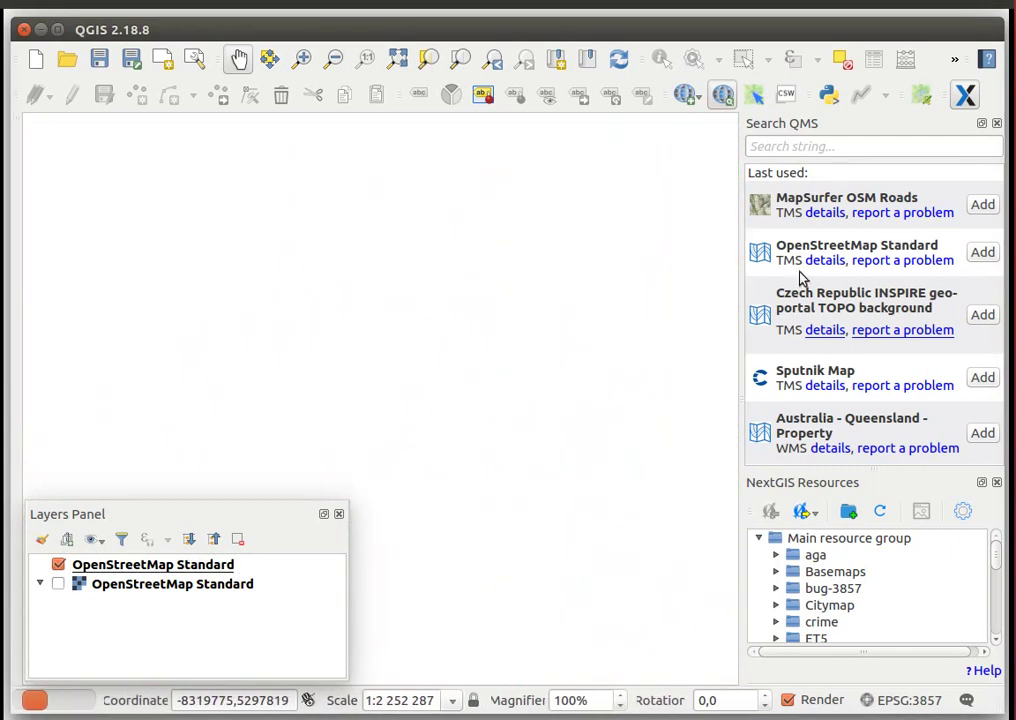
drag(278, 320, 516, 460)
drag(449, 263, 476, 535)
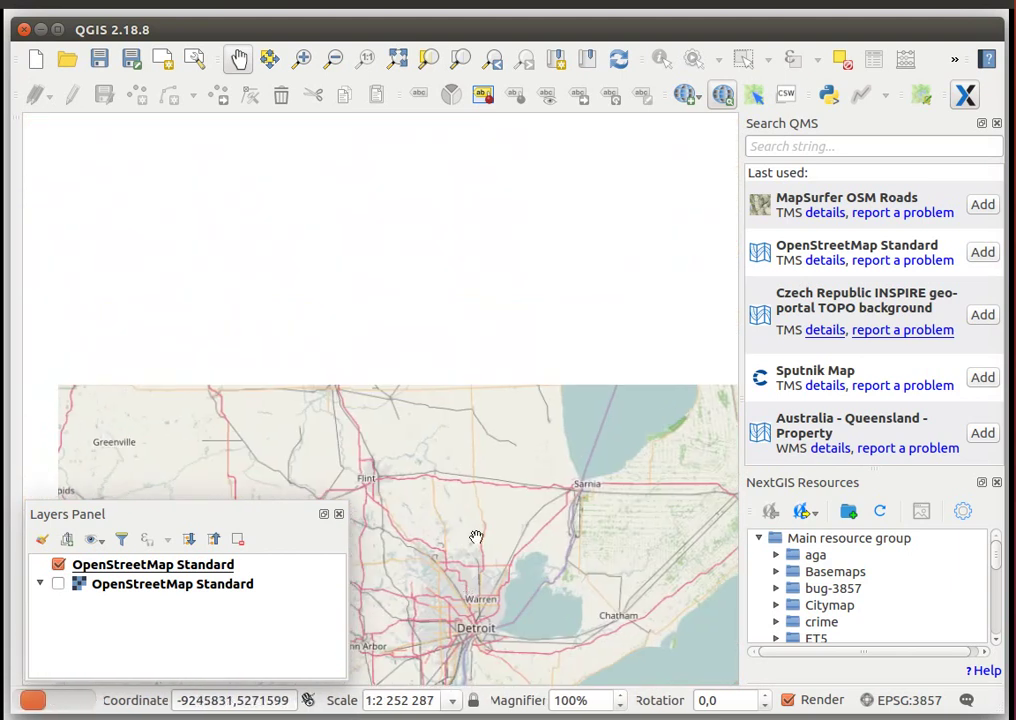
mouse_move(395, 439)
mouse_down()
mouse_move(604, 617)
mouse_move(654, 163)
mouse_up()
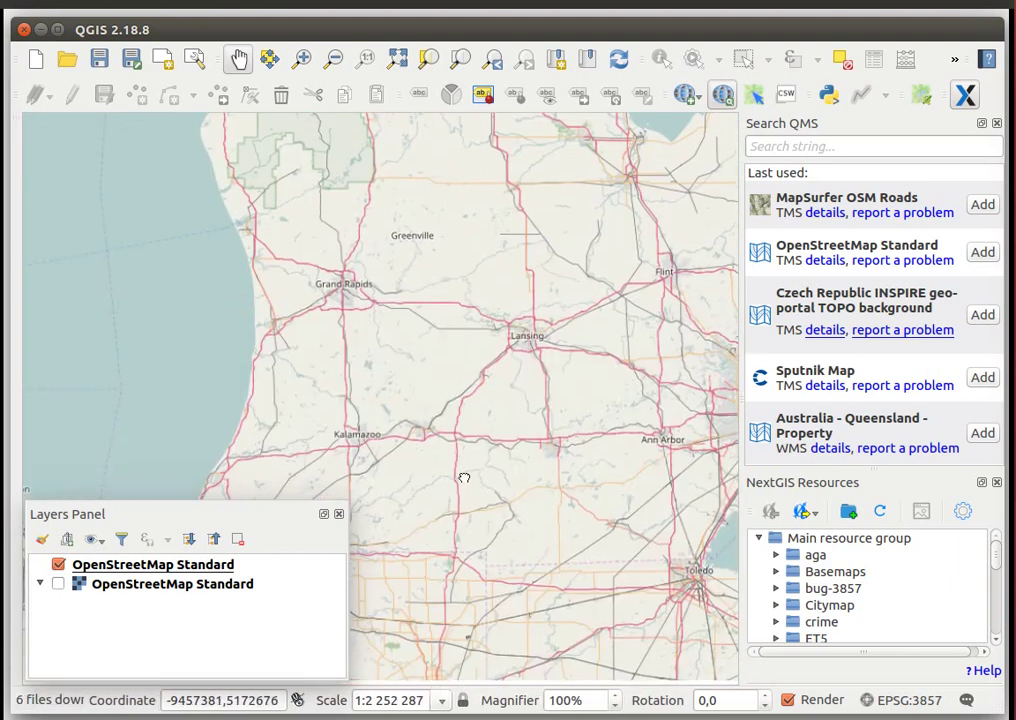
drag(460, 533, 541, 222)
drag(454, 486, 372, 63)
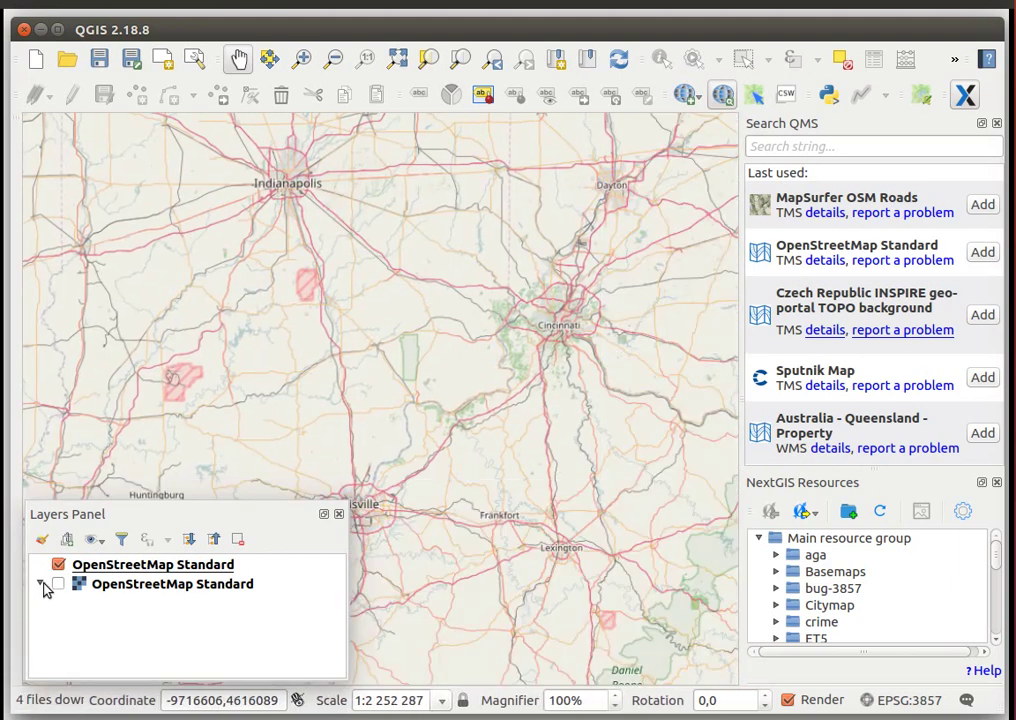
Step: Swap to the native OSM layer and pan southeast toward Virginia
click(55, 566)
click(58, 583)
mouse_move(680, 340)
mouse_down()
mouse_move(390, 379)
mouse_move(275, 257)
mouse_move(50, 180)
mouse_up()
drag(560, 470, 470, 406)
drag(700, 380, 408, 352)
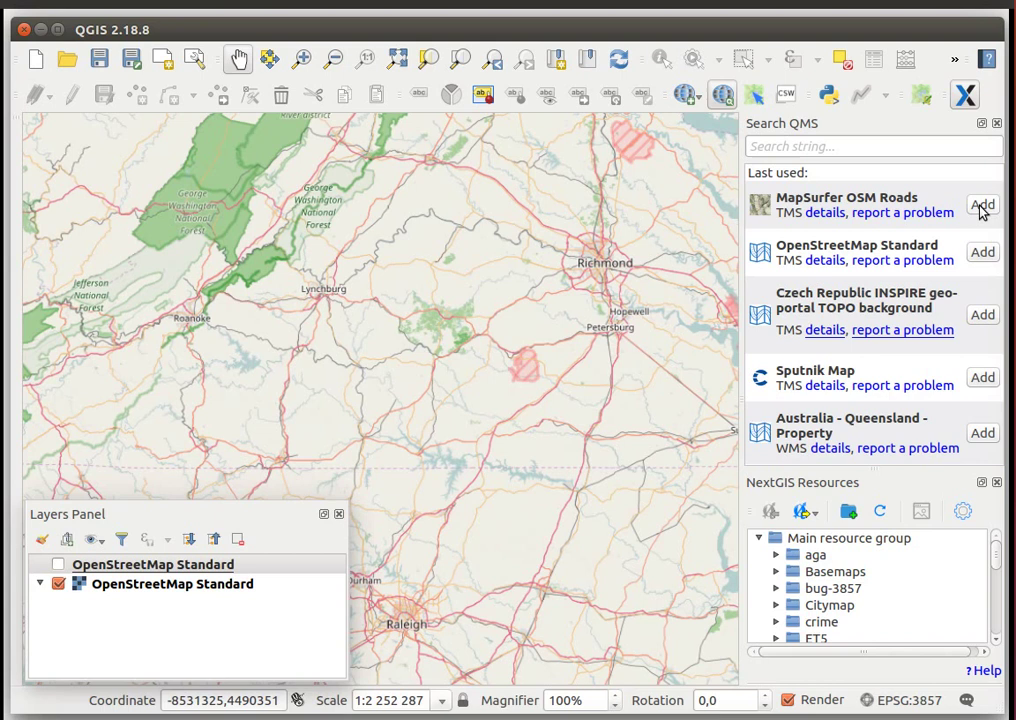
Step: Hide the native OSM layer, add MapSurfer OSM Roads, and pan to the Virginia coast
click(58, 583)
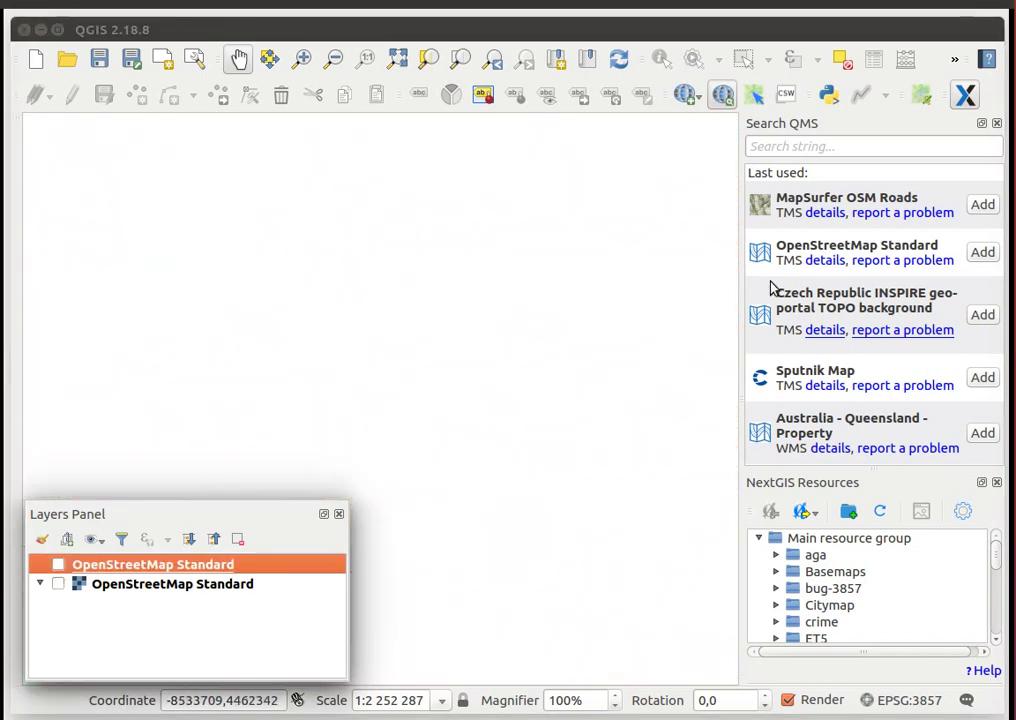
click(982, 204)
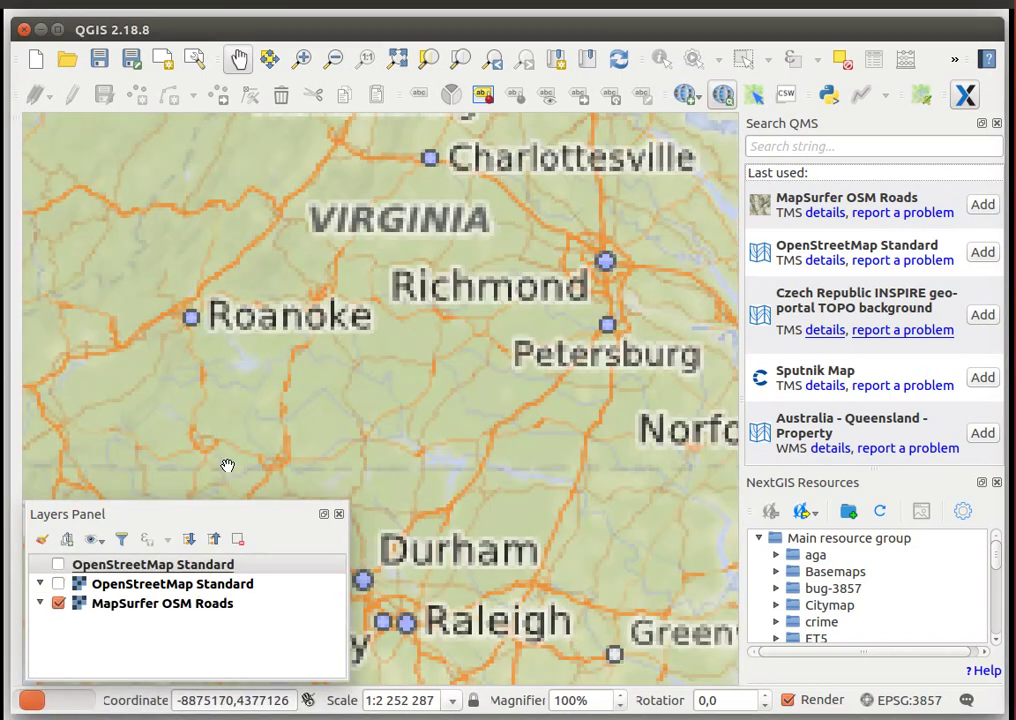
drag(567, 504, 290, 340)
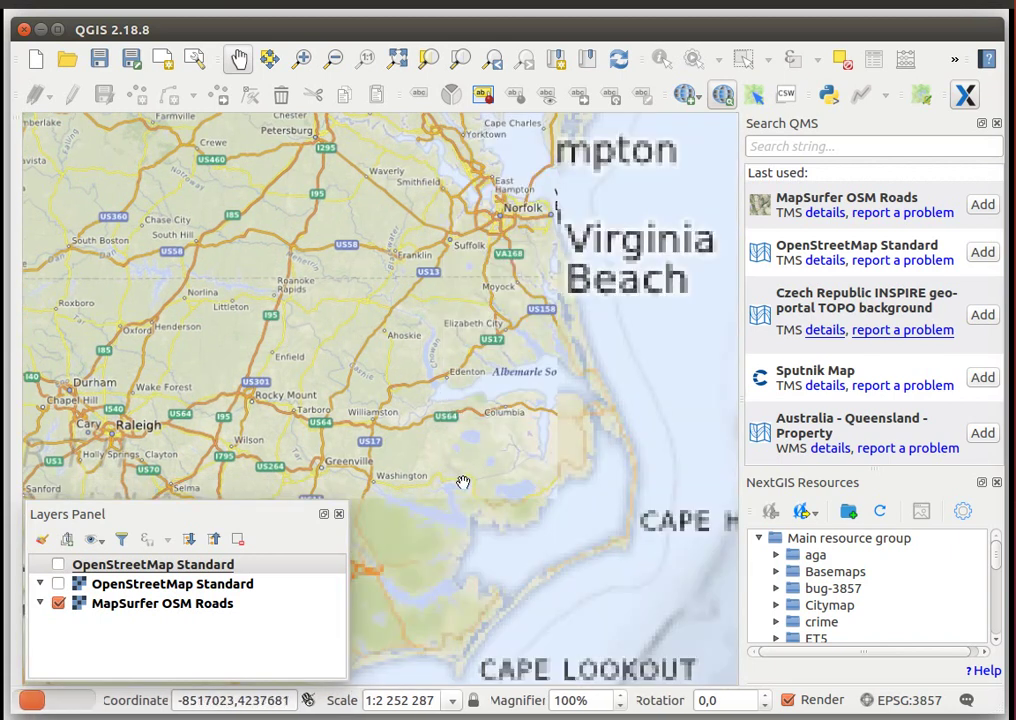
mouse_move(449, 513)
mouse_down()
mouse_move(181, 363)
mouse_move(503, 370)
mouse_up()
Step: Pan west toward Knoxville and Charlotte, then hide the MapSurfer OSM Roads layer
drag(266, 345, 336, 345)
mouse_move(100, 400)
mouse_down()
mouse_move(225, 363)
mouse_move(482, 502)
mouse_move(192, 580)
mouse_up()
drag(503, 400, 503, 585)
drag(503, 288, 291, 501)
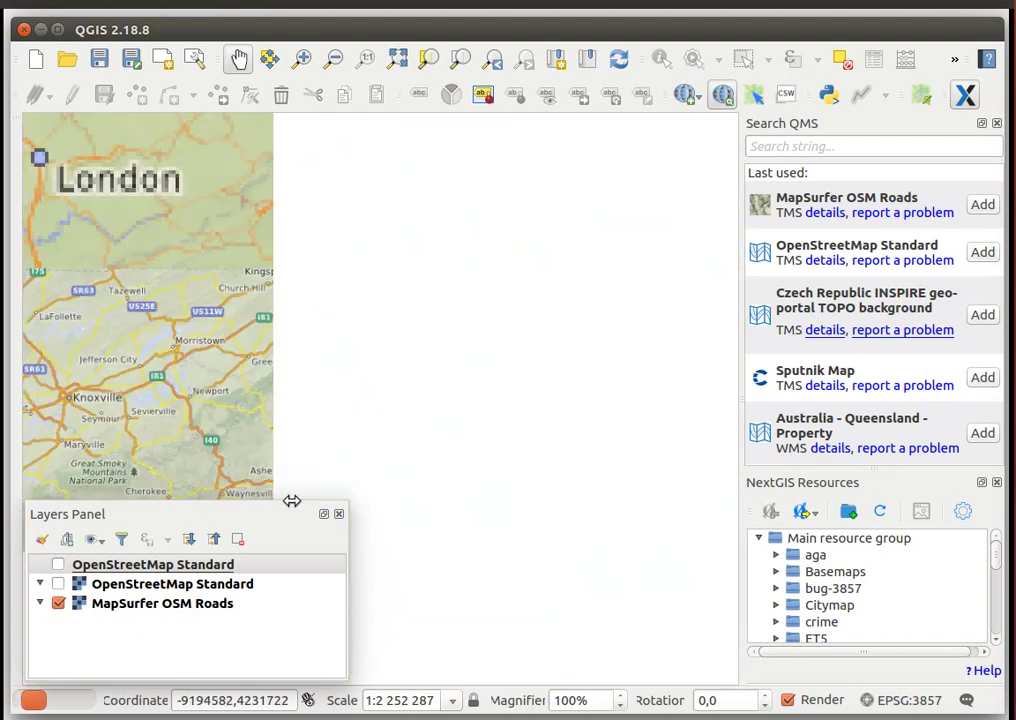
drag(470, 520, 300, 240)
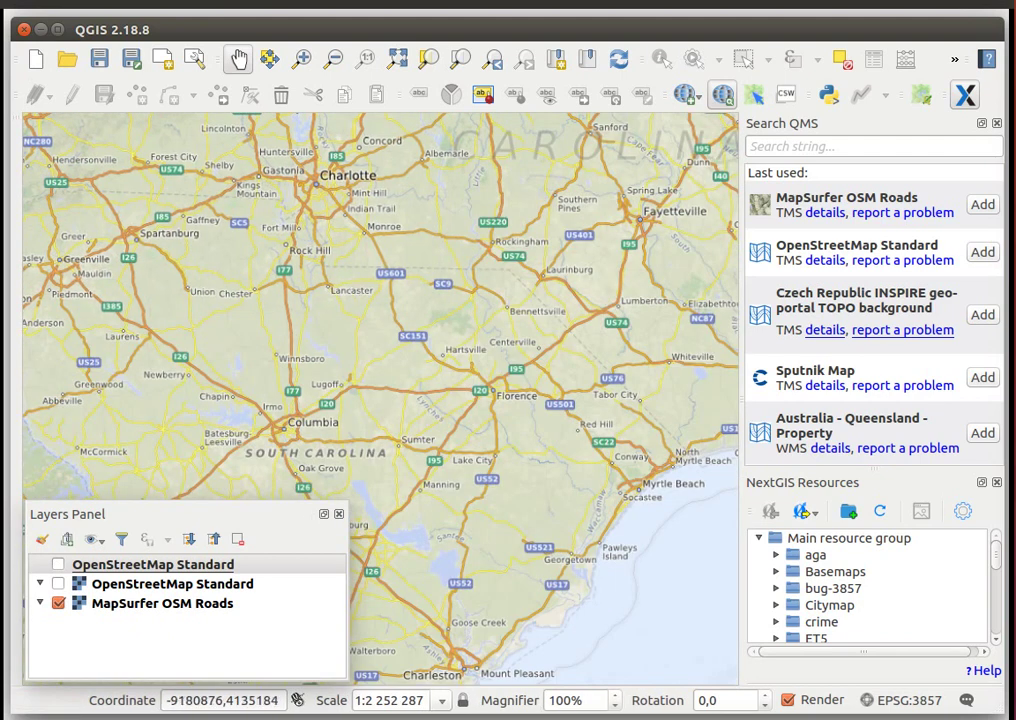
click(58, 603)
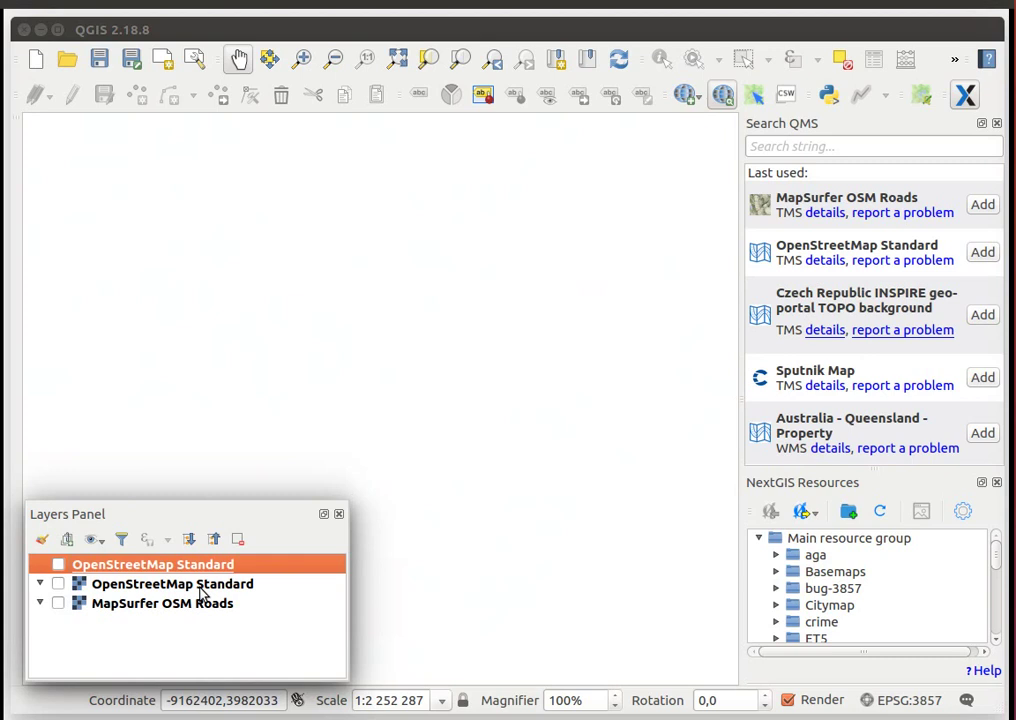
Step: In the top OSM layer's properties, enable Grayscale and bottom-right credit placement
double_click(200, 568)
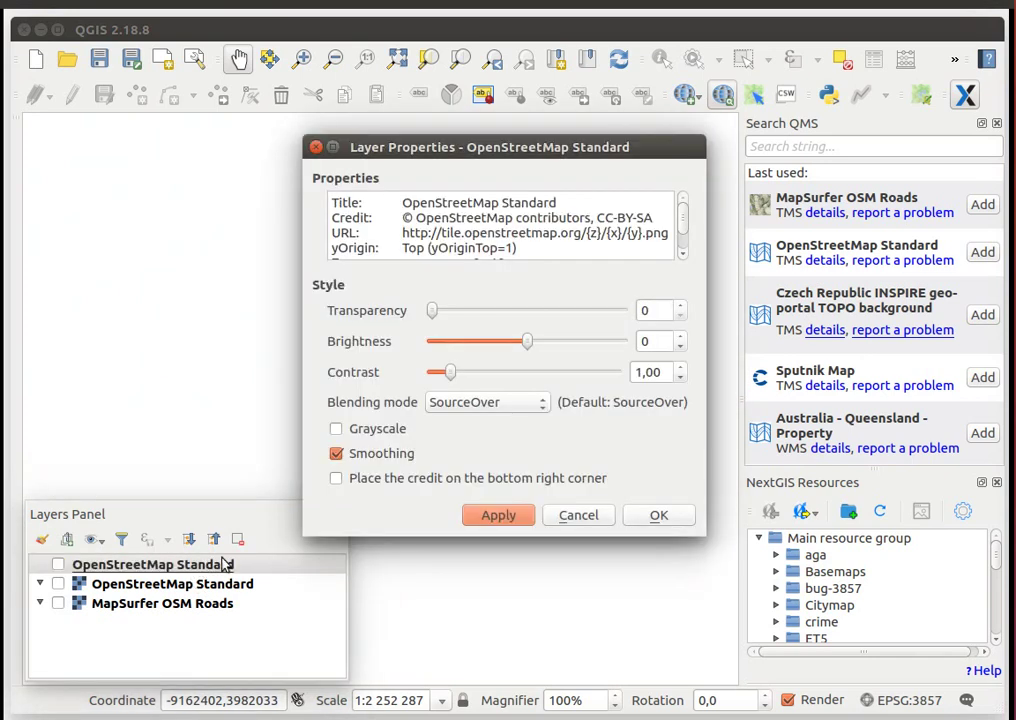
mouse_move(447, 141)
mouse_down()
mouse_move(355, 127)
mouse_move(346, 142)
mouse_up()
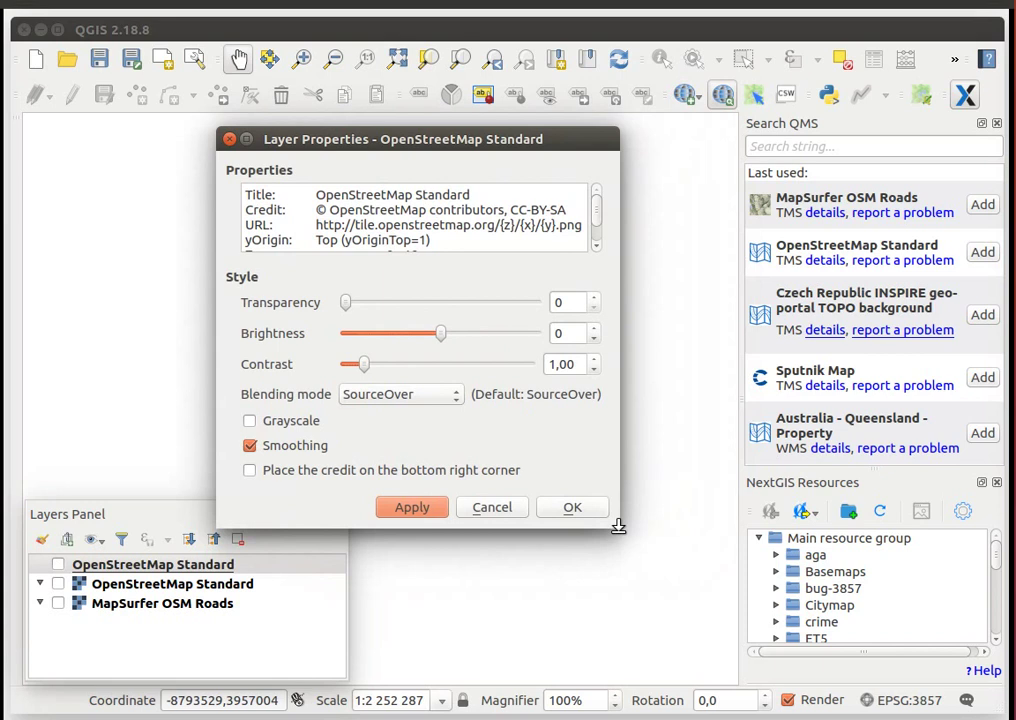
drag(618, 526, 619, 562)
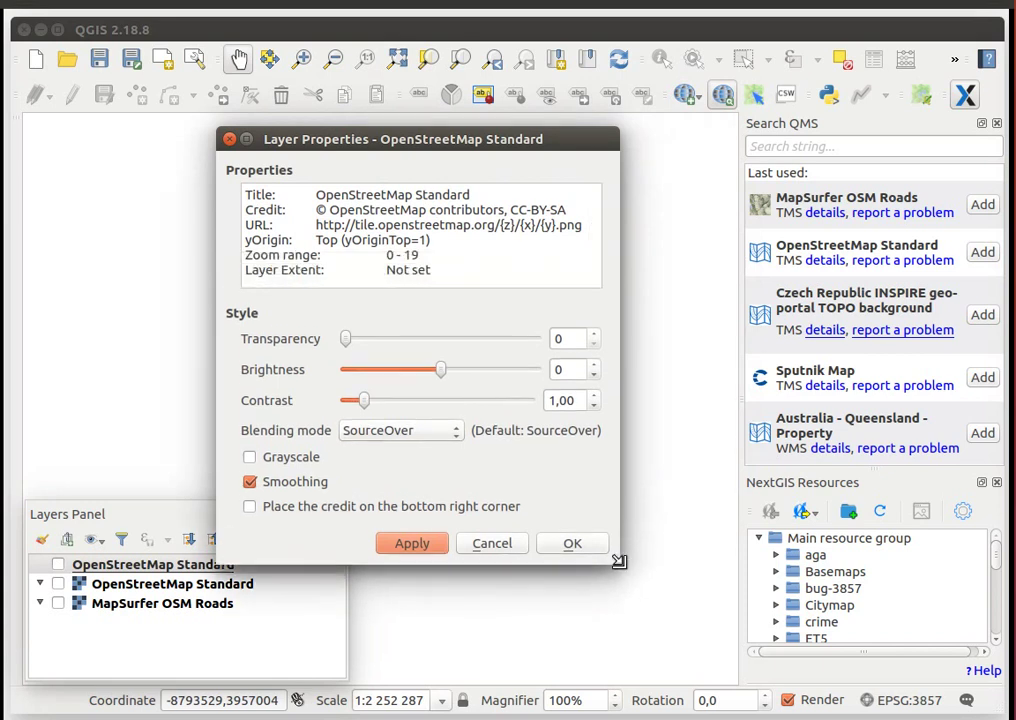
click(245, 458)
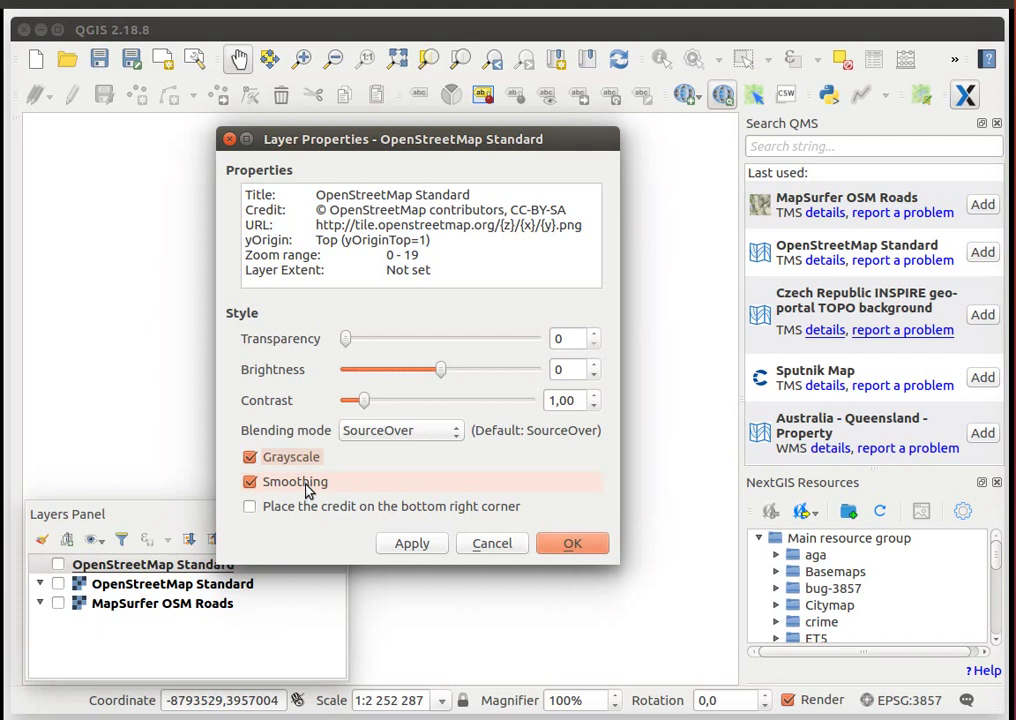
click(312, 506)
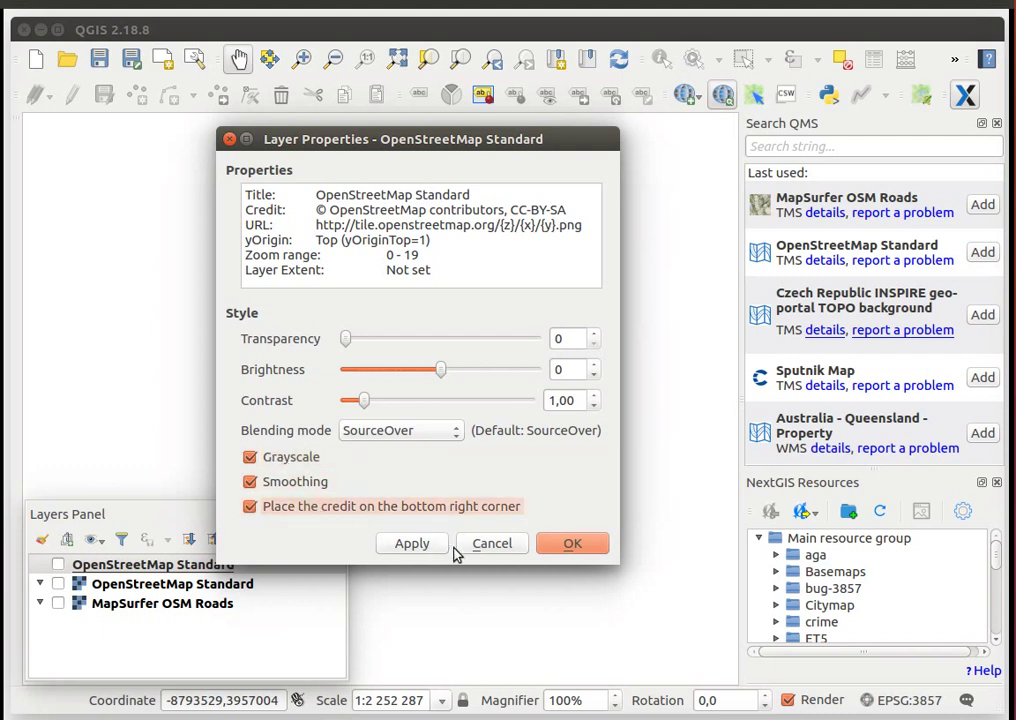
click(420, 550)
Step: Confirm the grayscale settings, view the top OSM layer near Raleigh, then open the second OSM layer's properties
click(571, 544)
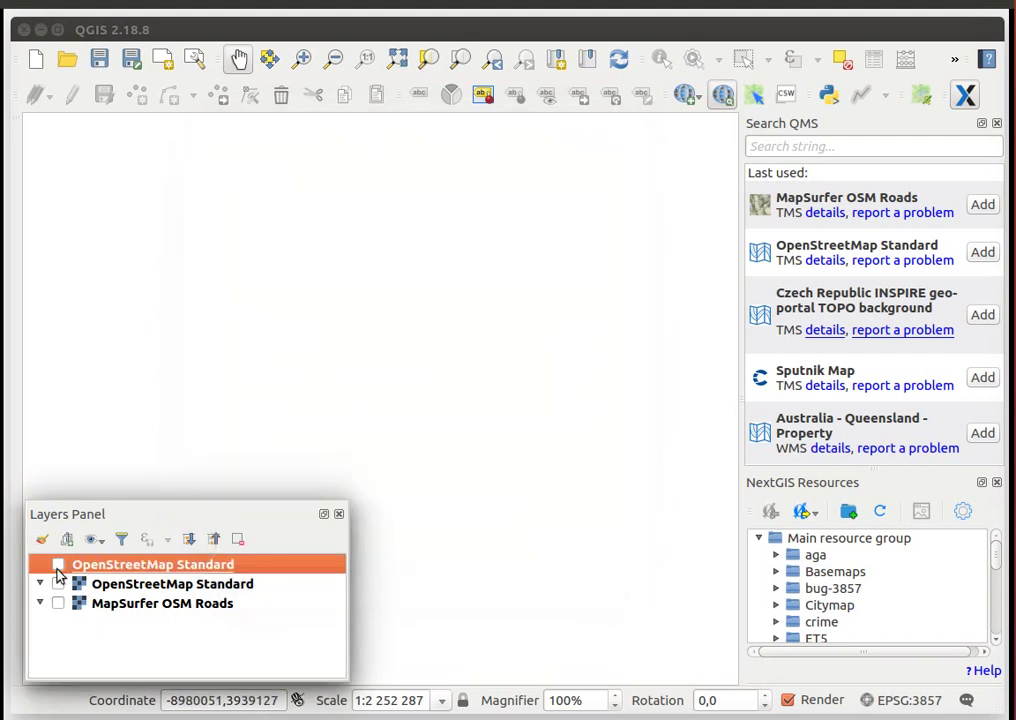
click(58, 565)
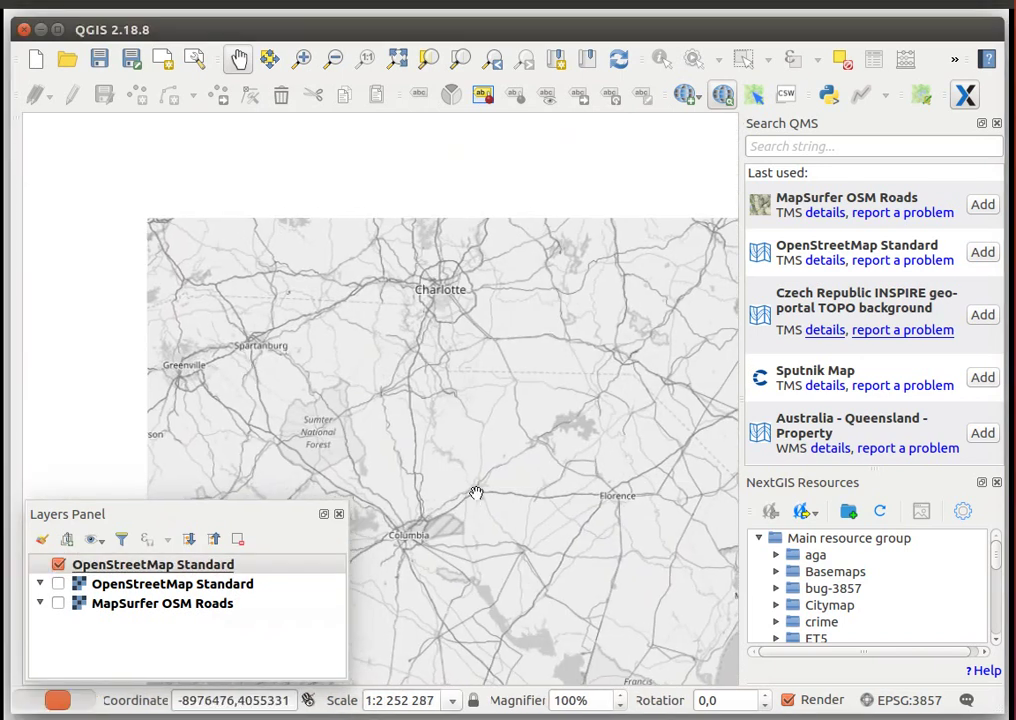
drag(476, 493, 324, 358)
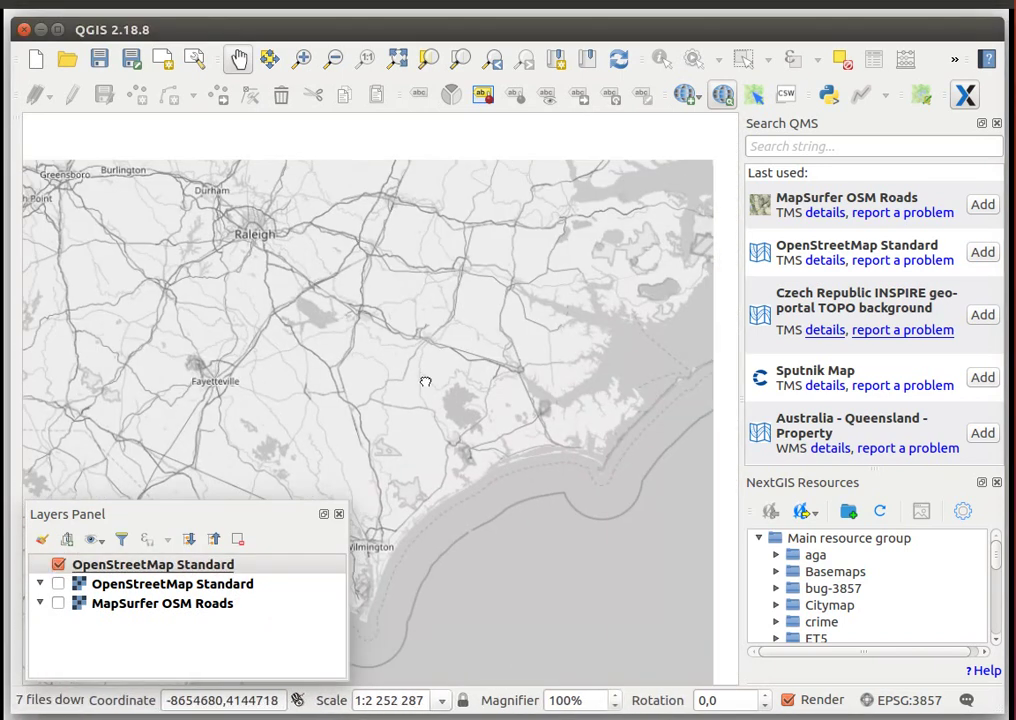
drag(425, 382, 397, 422)
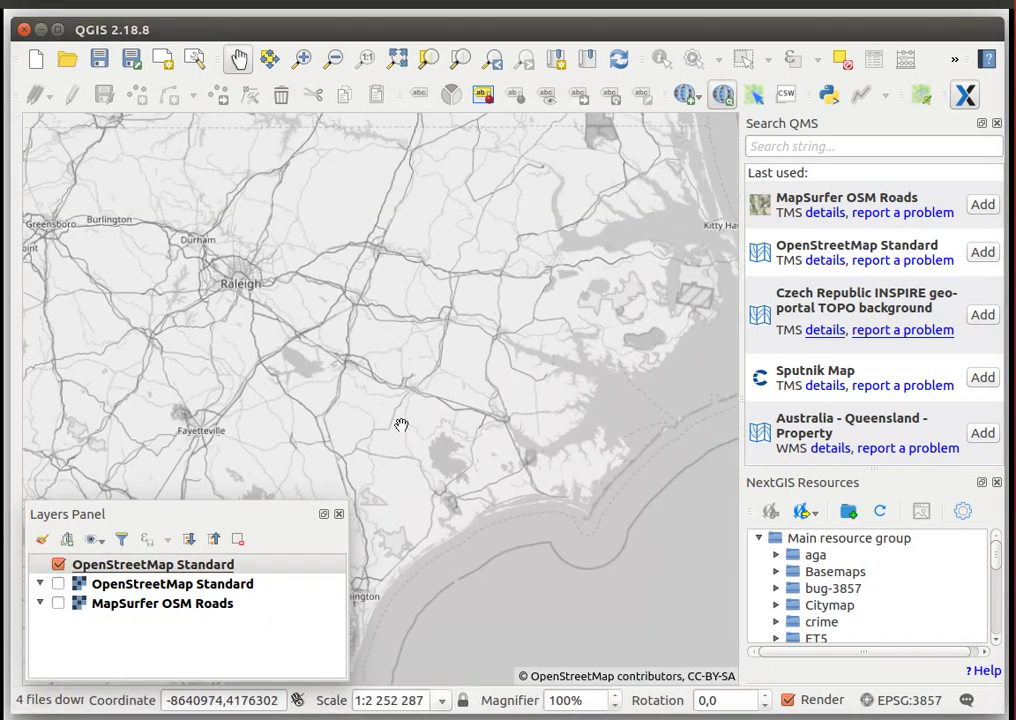
click(58, 565)
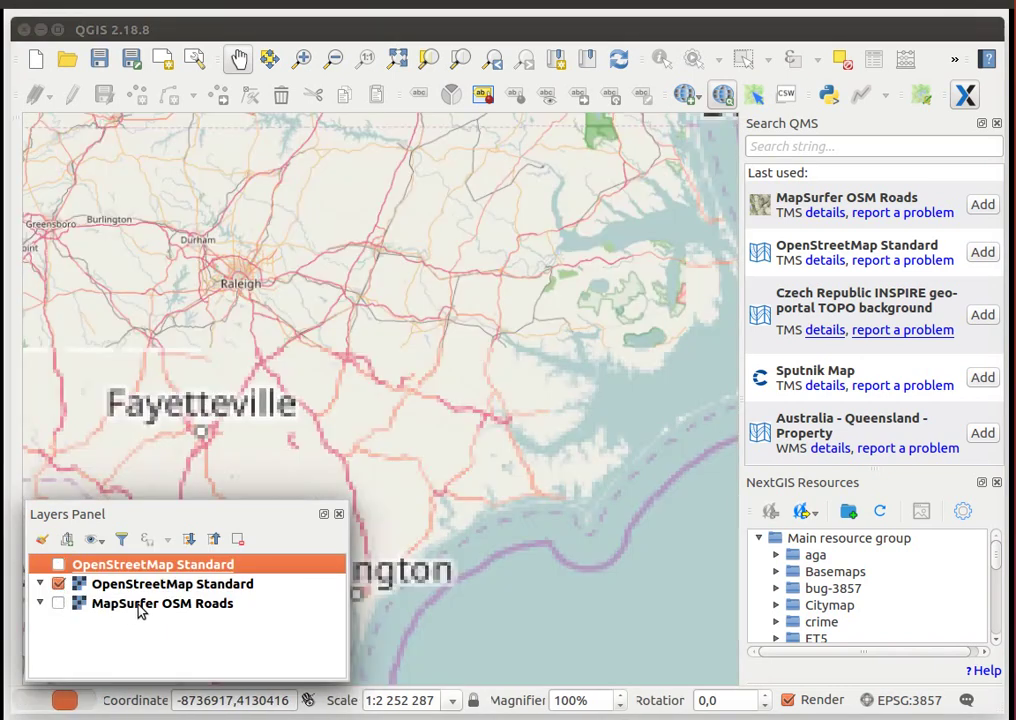
double_click(140, 584)
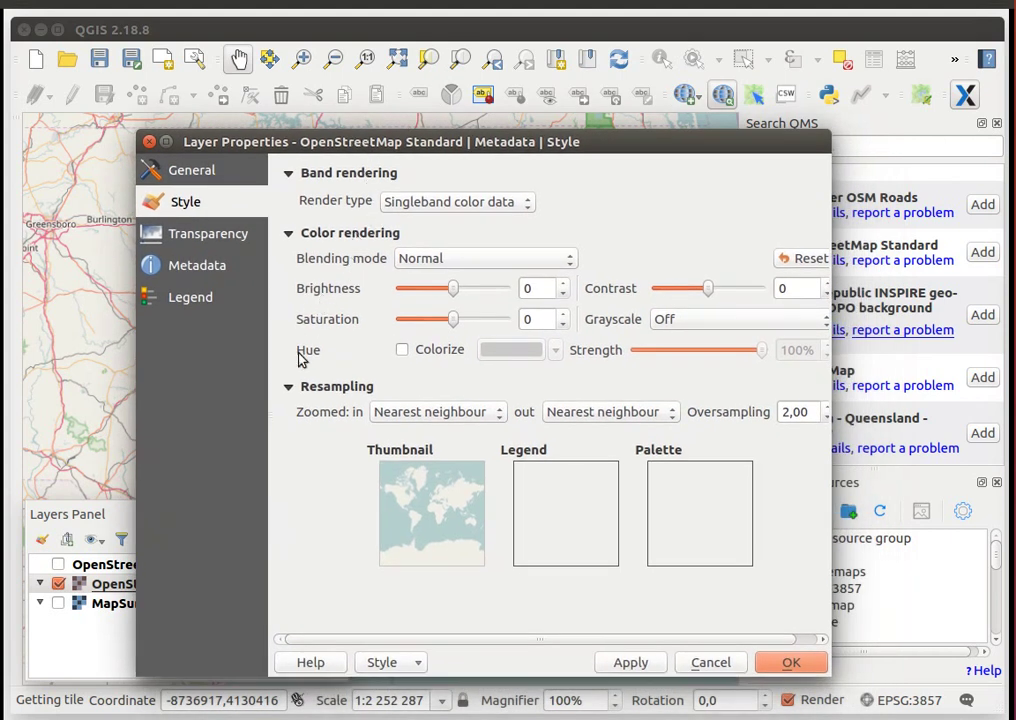
Step: Review the layer's transparency and metadata attribution pages
click(208, 234)
click(204, 266)
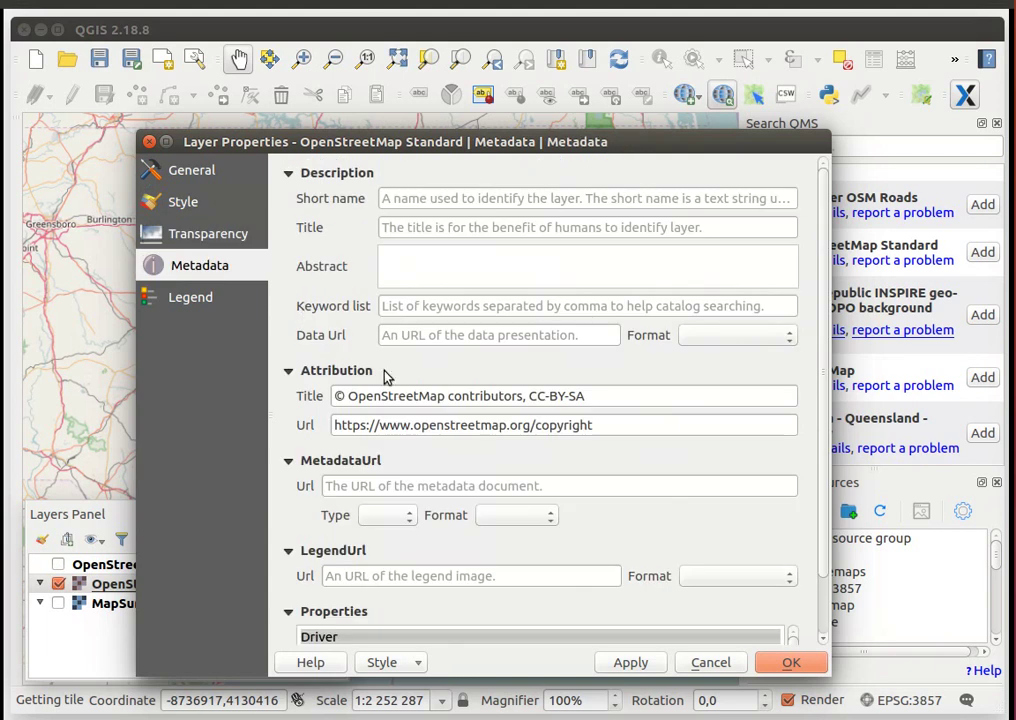
drag(590, 396, 407, 392)
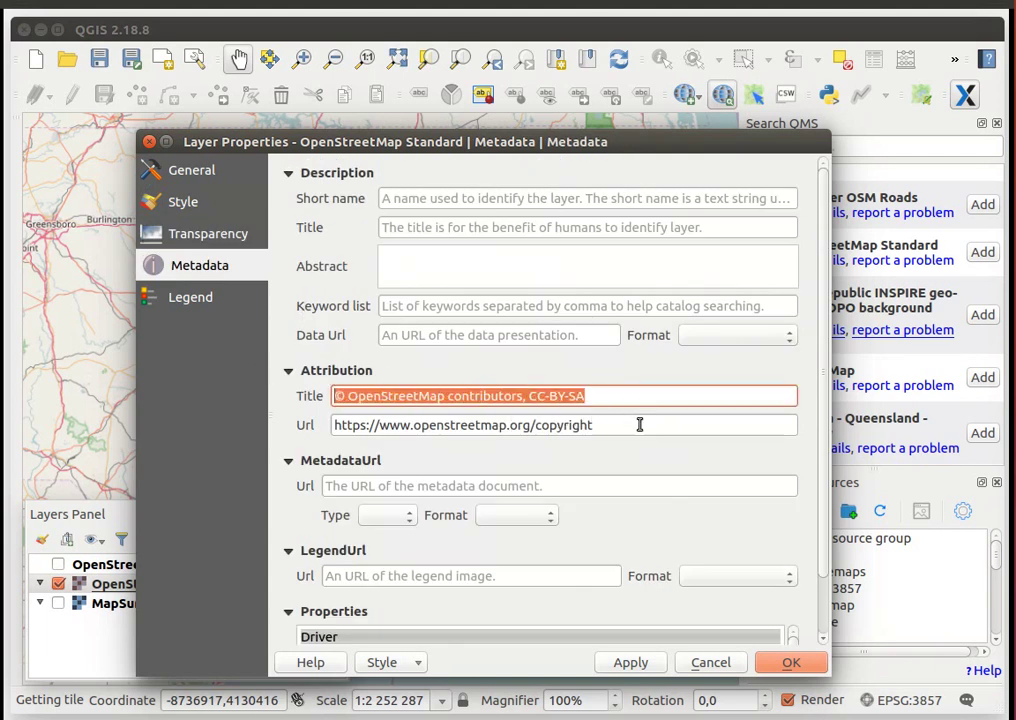
key(Tab)
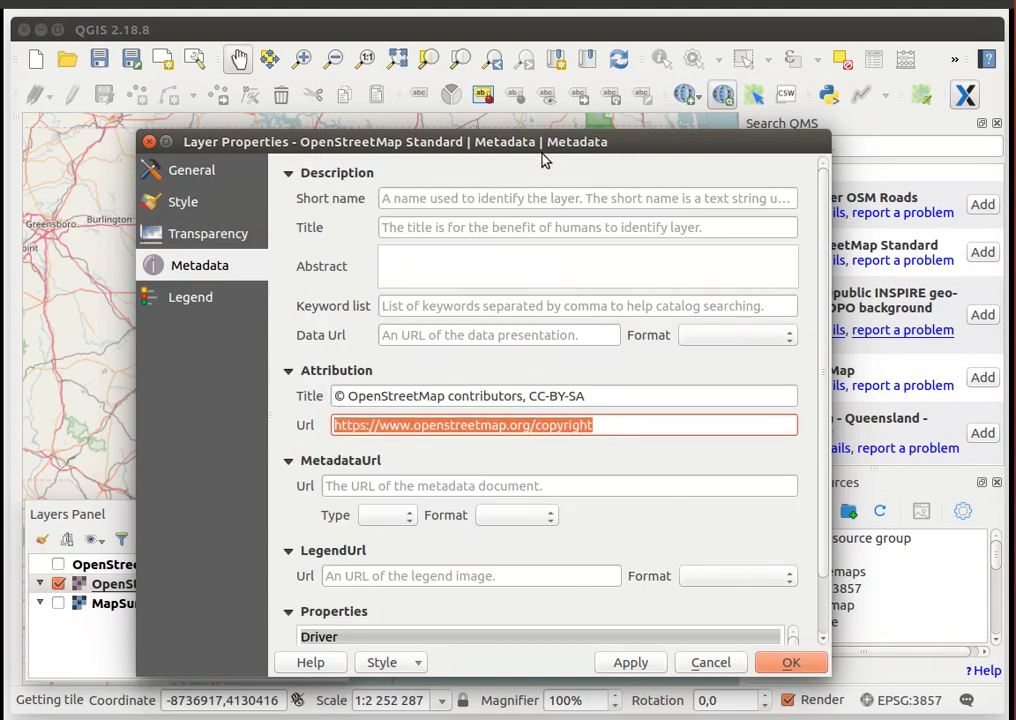
drag(535, 141, 469, 121)
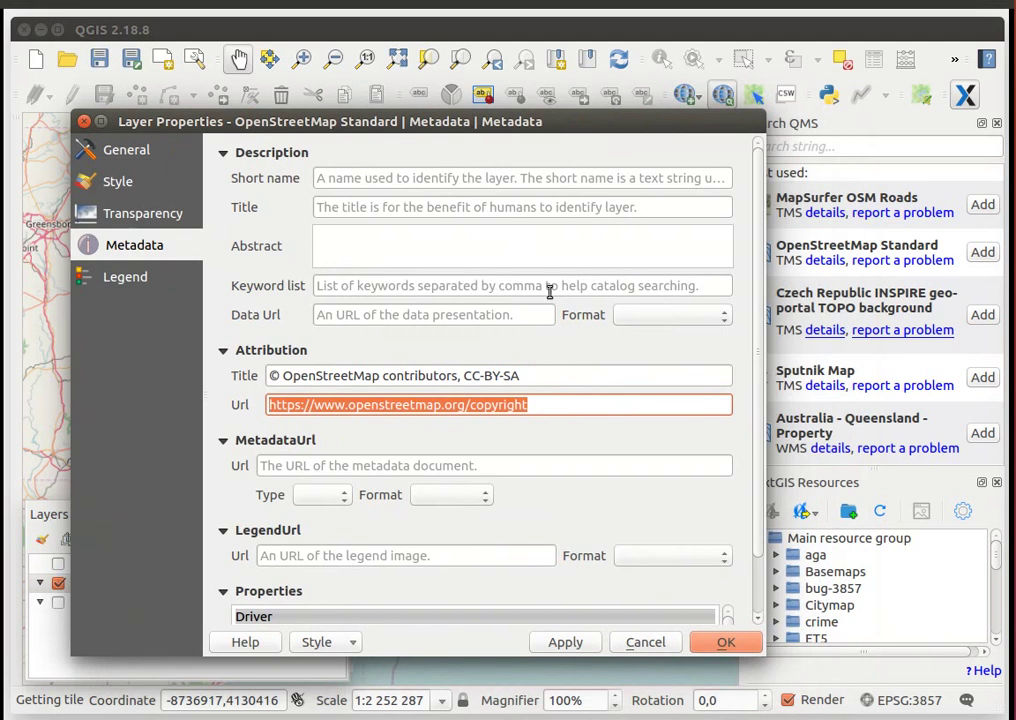
Step: On the Style page, turn on Colorize with a grey colour and apply
click(142, 184)
click(337, 330)
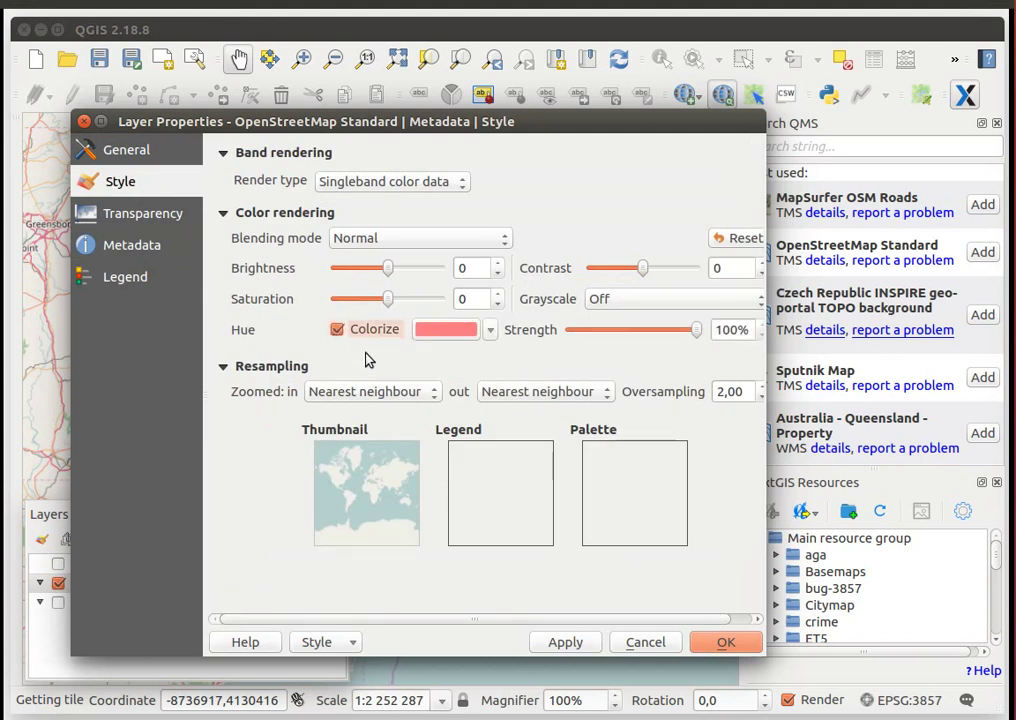
click(491, 332)
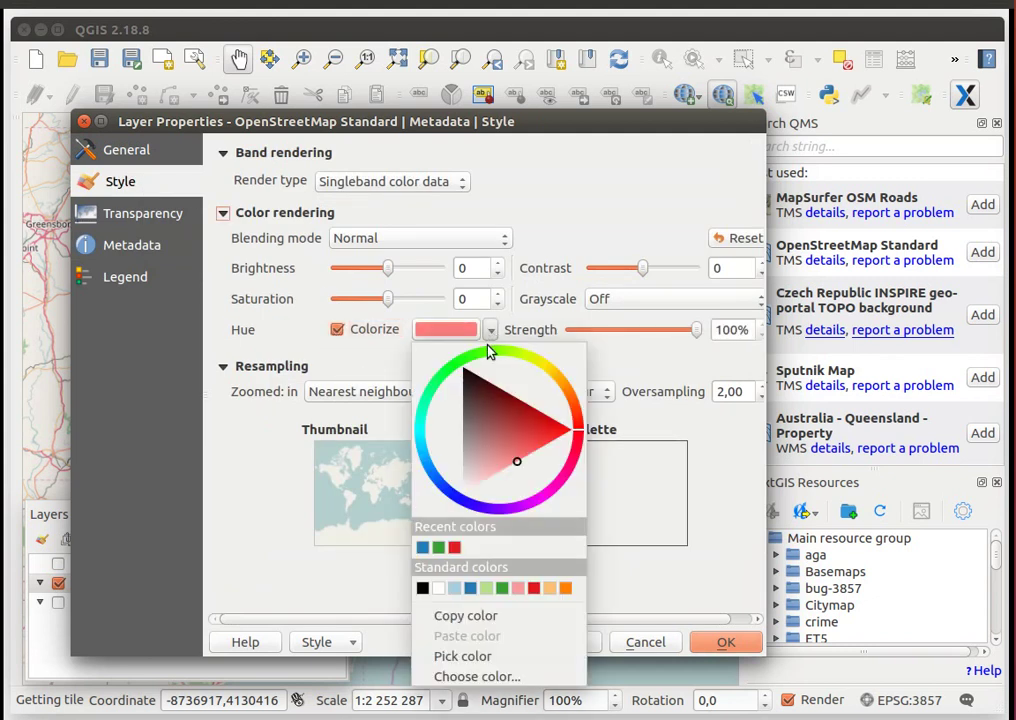
click(464, 429)
click(592, 572)
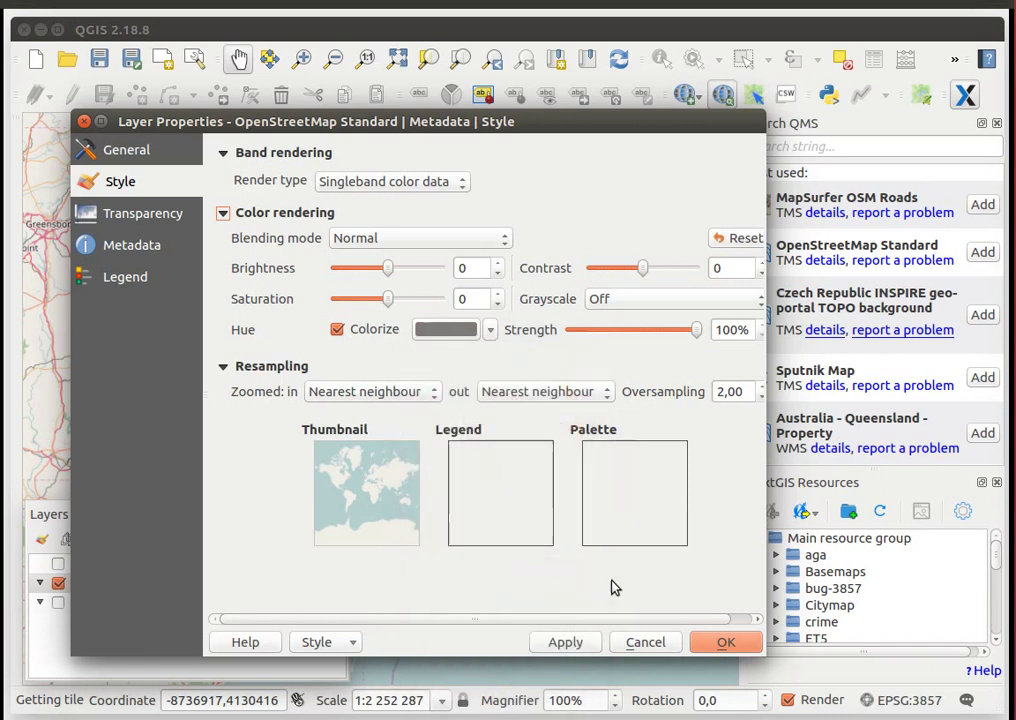
click(725, 643)
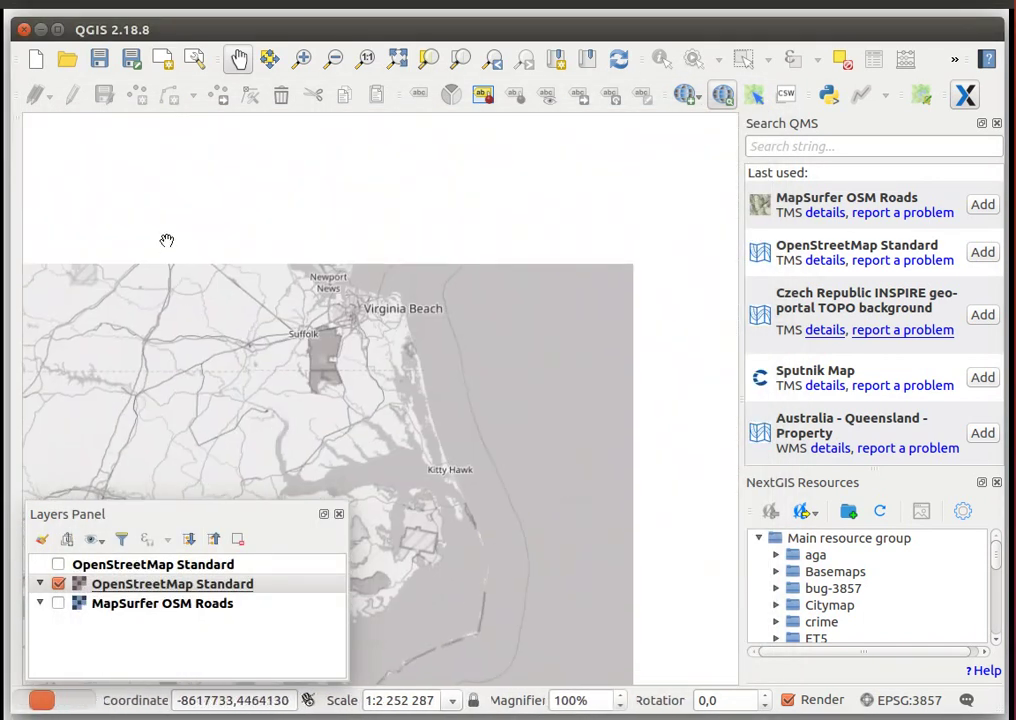
Step: Pan north to Philadelphia–New Jersey, then swap the grey OSM layer for MapSurfer OSM Roads
drag(165, 238, 483, 479)
drag(490, 205, 236, 431)
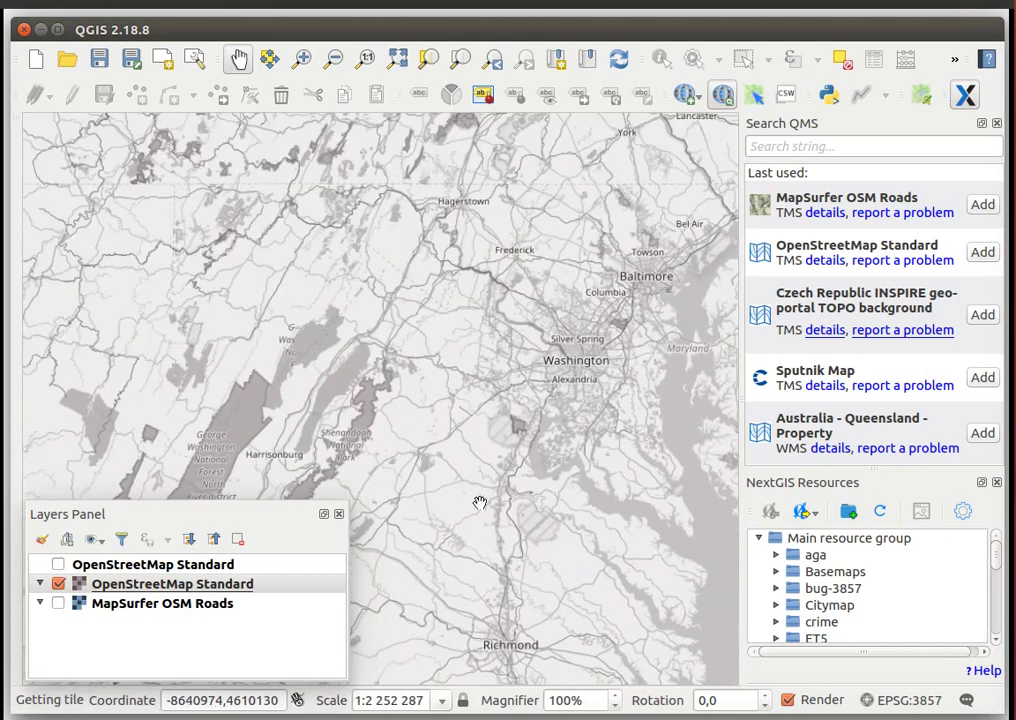
drag(340, 410, 208, 433)
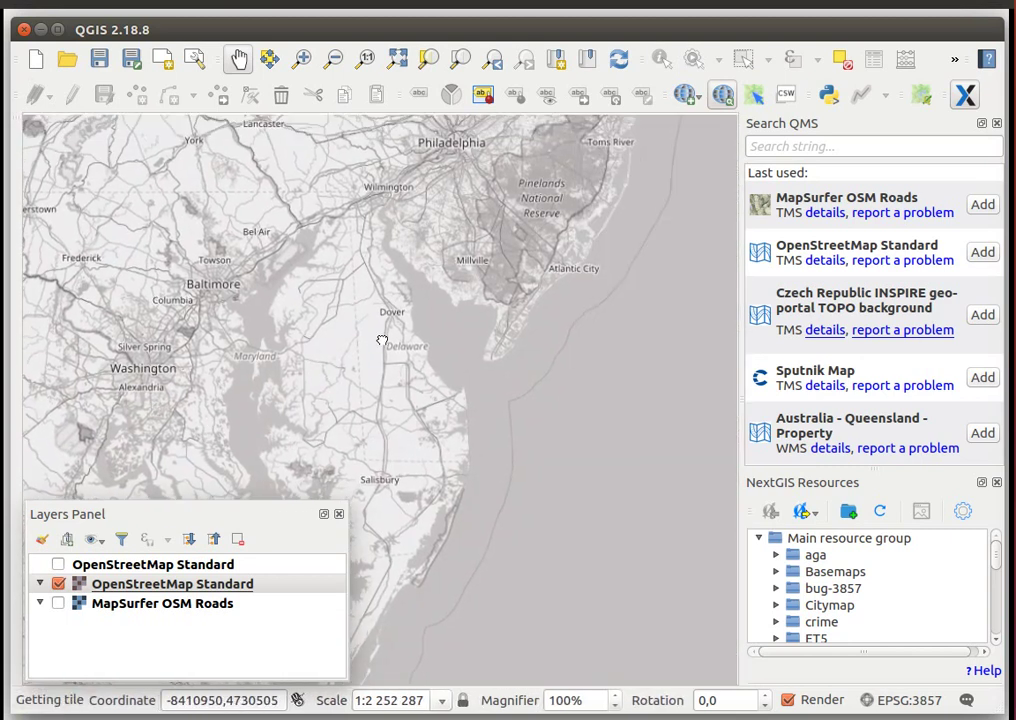
drag(429, 233, 379, 390)
mouse_move(442, 286)
mouse_down()
mouse_move(503, 329)
mouse_move(480, 421)
mouse_up()
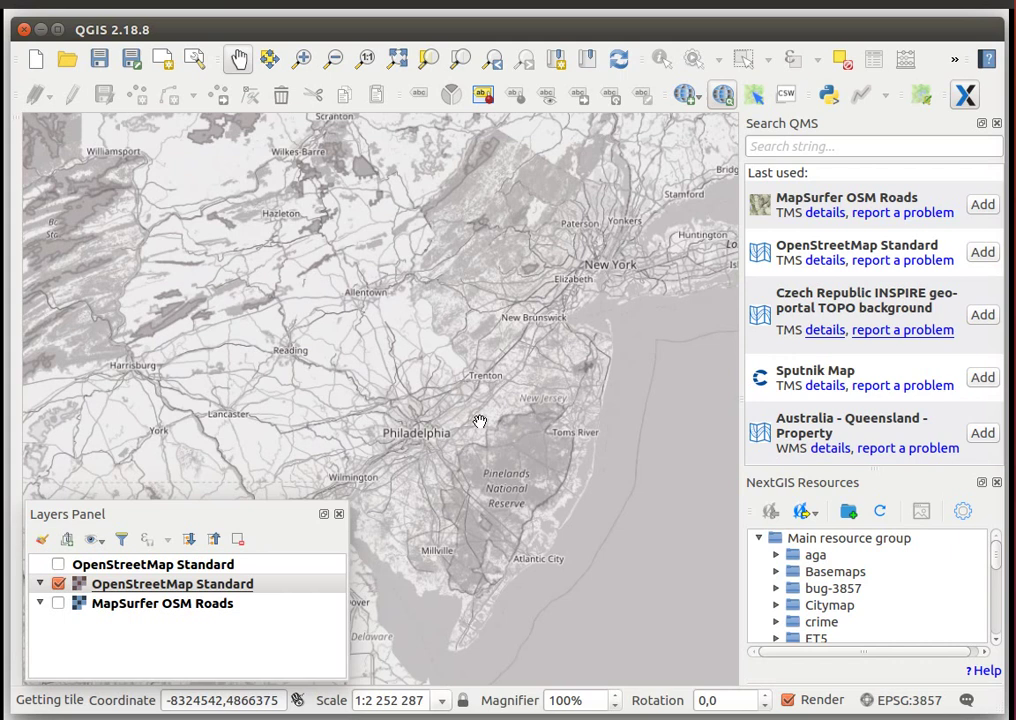
click(58, 584)
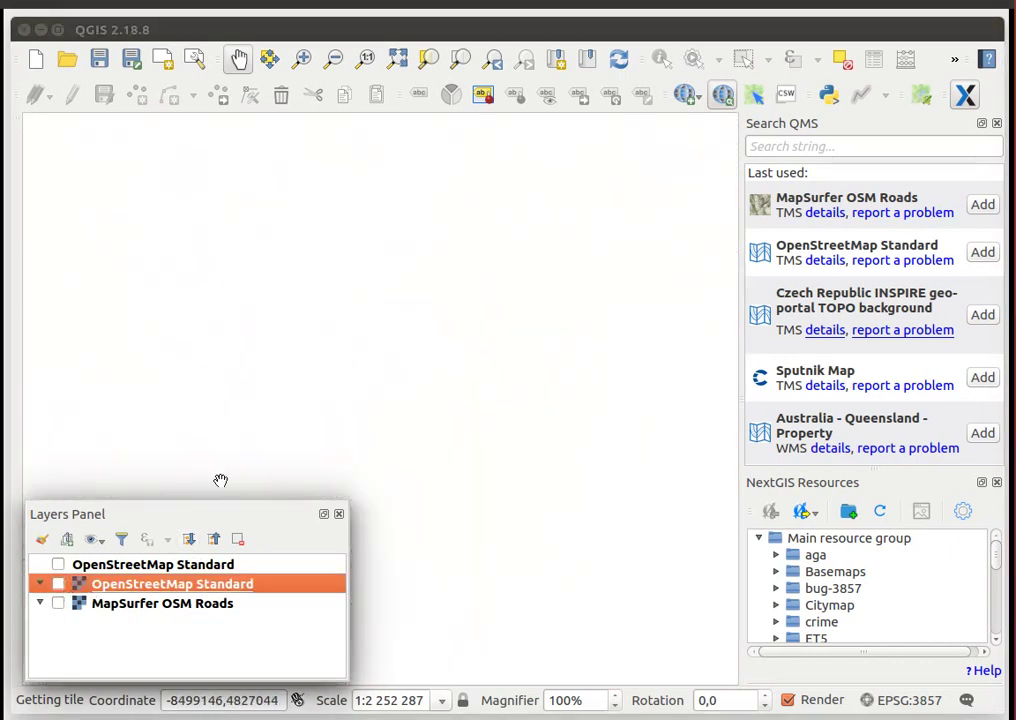
click(58, 603)
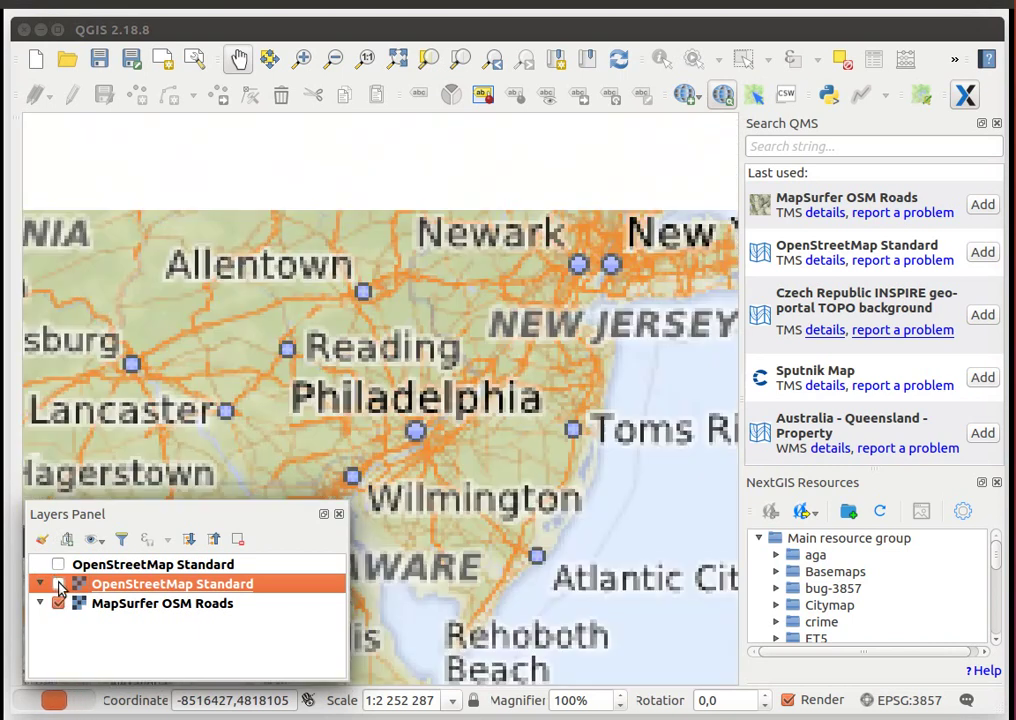
click(699, 99)
click(727, 294)
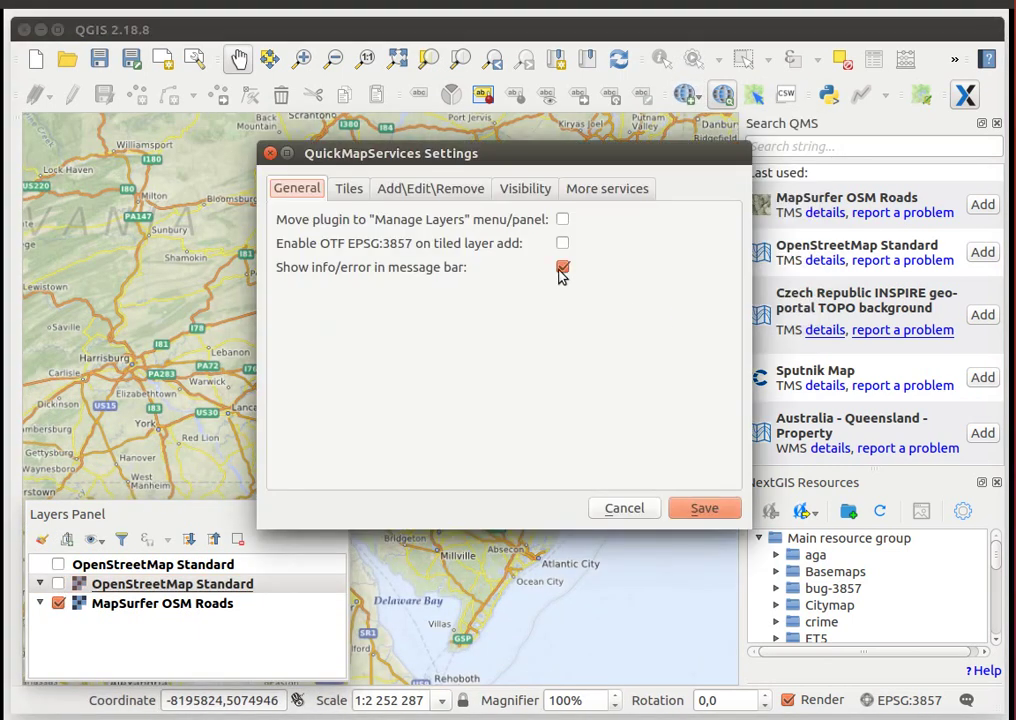
click(348, 189)
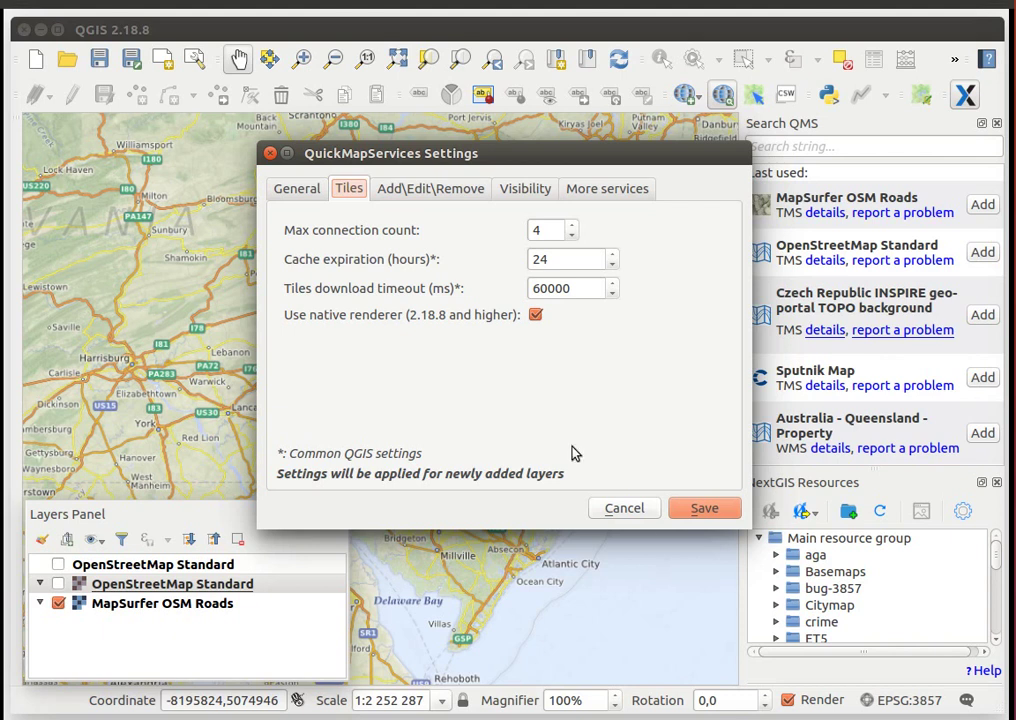
click(636, 514)
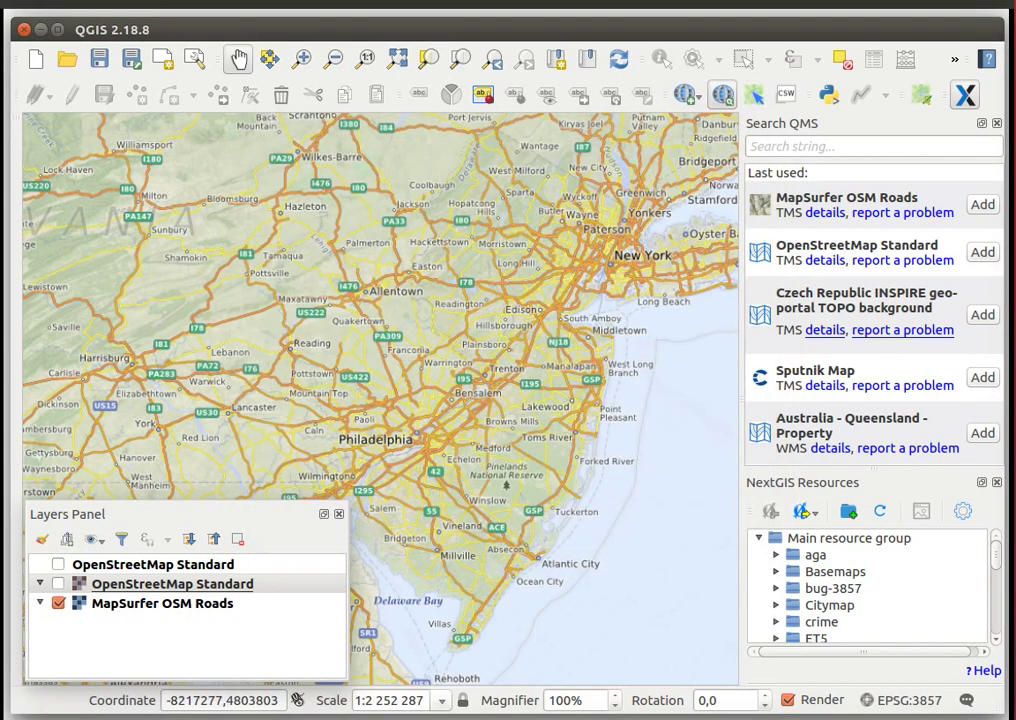